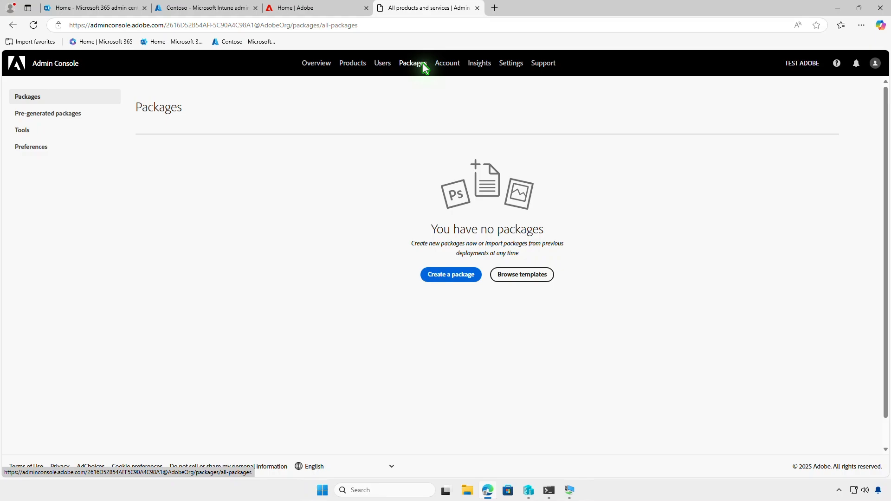
Find Character Animator among the pre-generated single-application packages and download its Windows (64-bit) package.
click(543, 274)
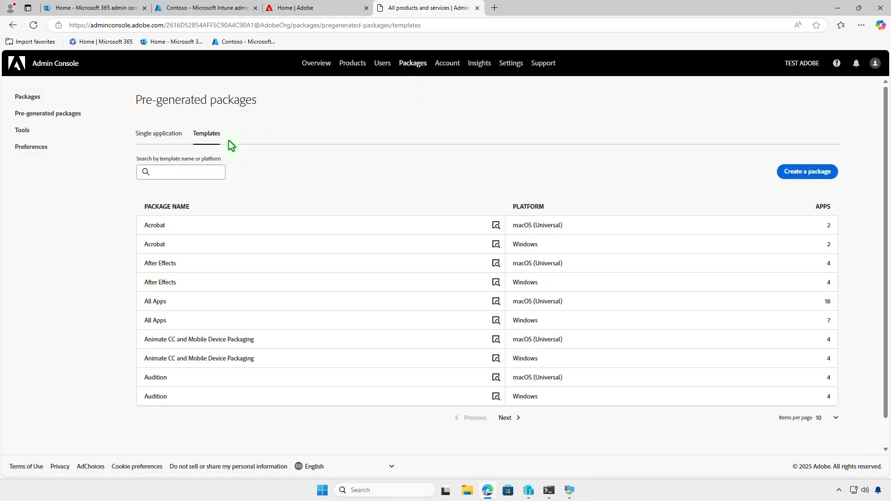
click(178, 136)
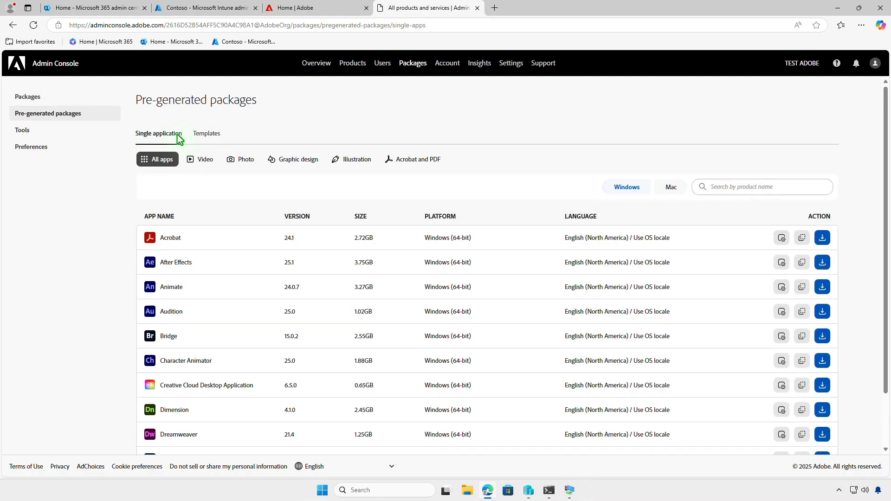
click(782, 185)
text(cha)
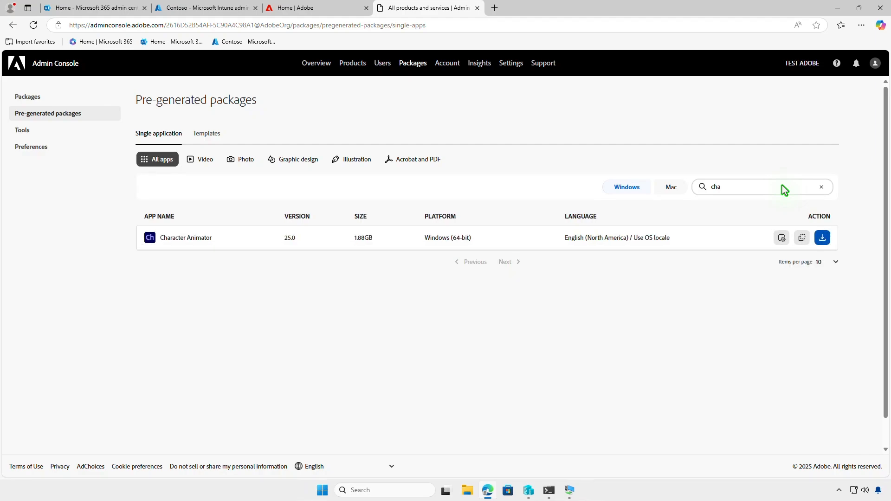
click(824, 238)
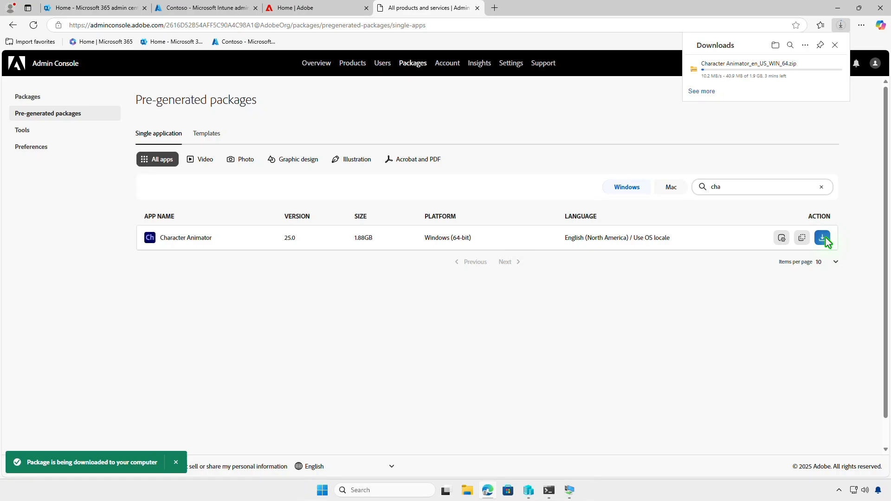
Start creating a new package with the Managed package deployment method.
click(67, 97)
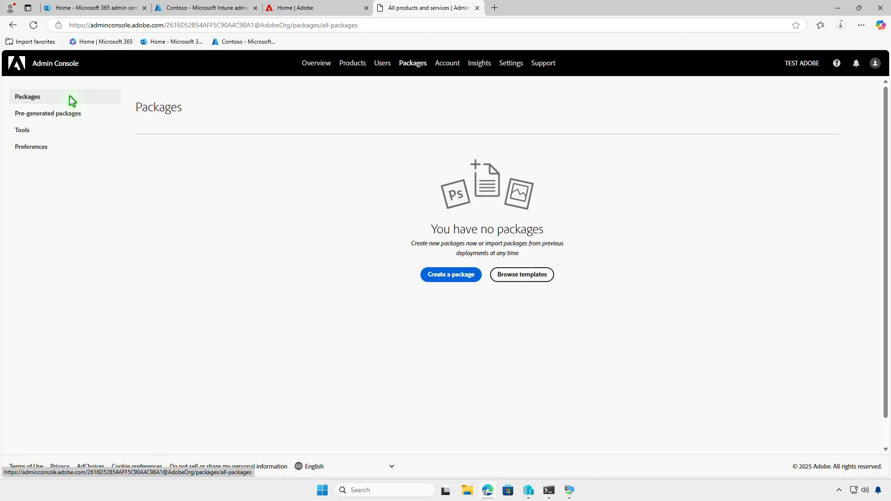
click(467, 278)
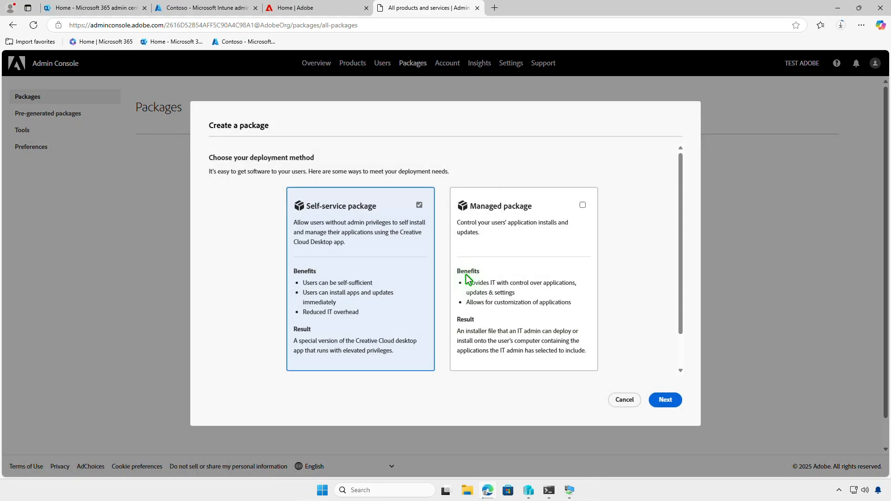
click(467, 278)
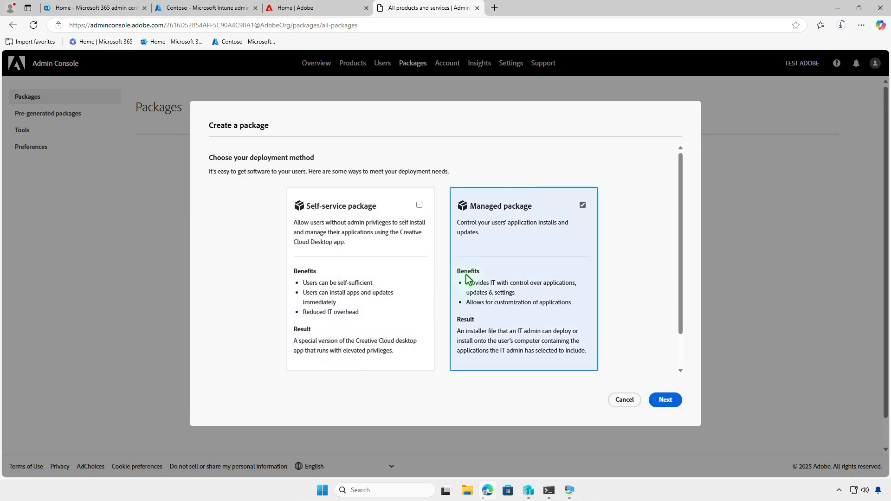
click(673, 402)
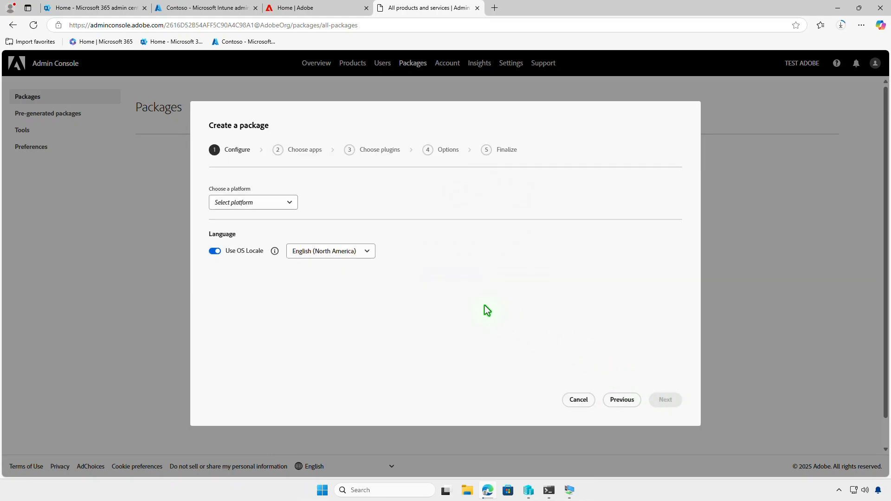
Configure the package for the Windows (64-bit) platform, keeping the OS locale option and English (North America) as language.
click(287, 204)
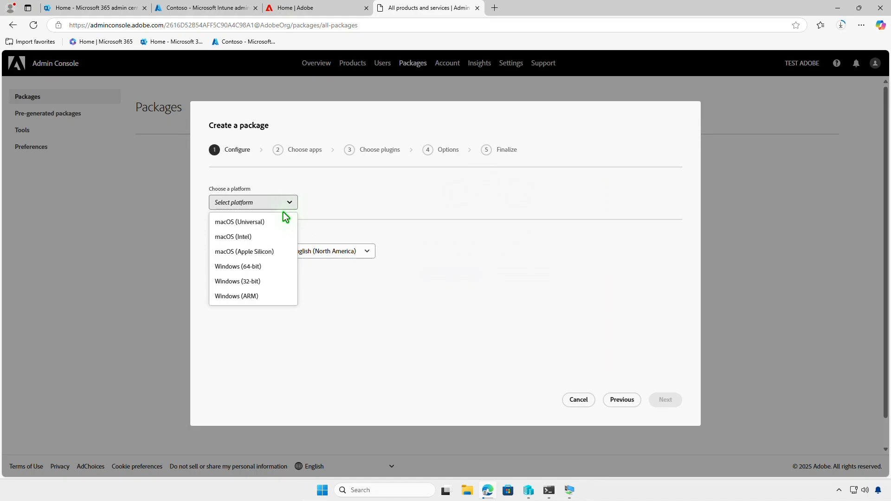
click(274, 268)
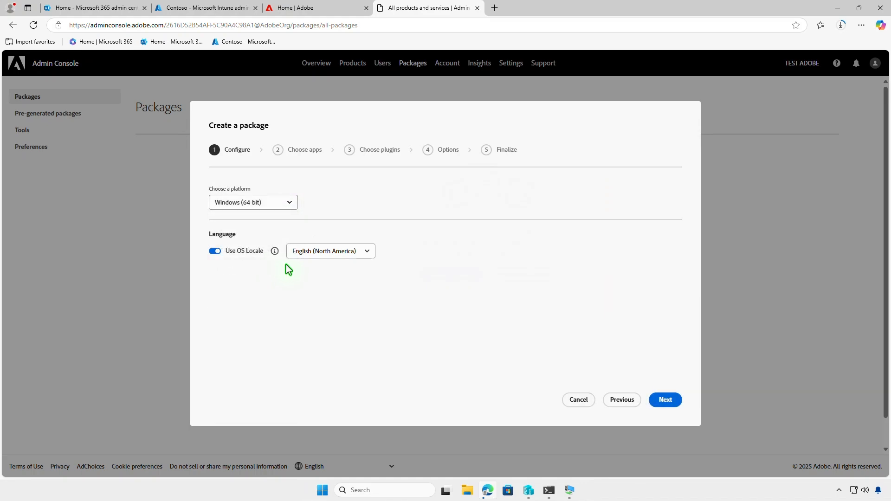
click(365, 252)
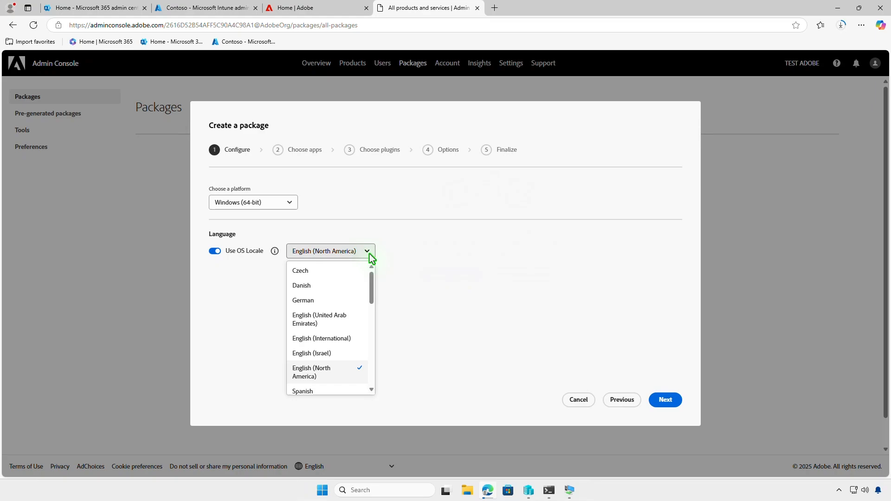
click(485, 300)
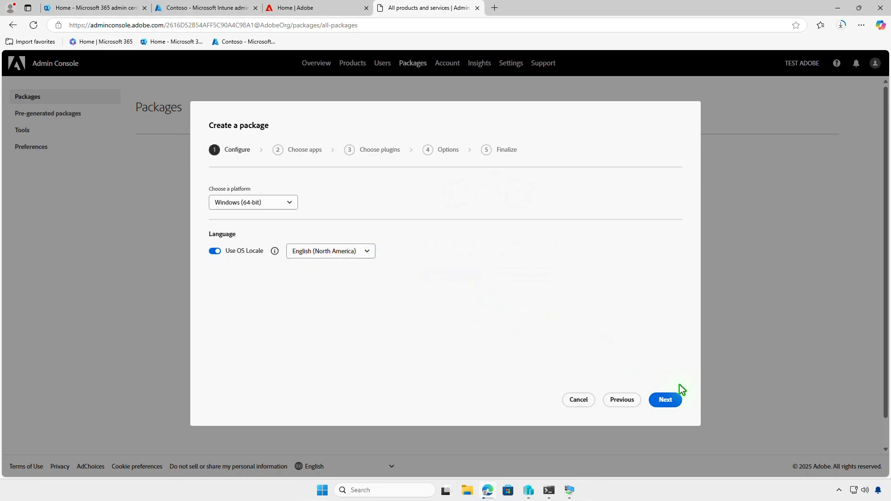
click(677, 400)
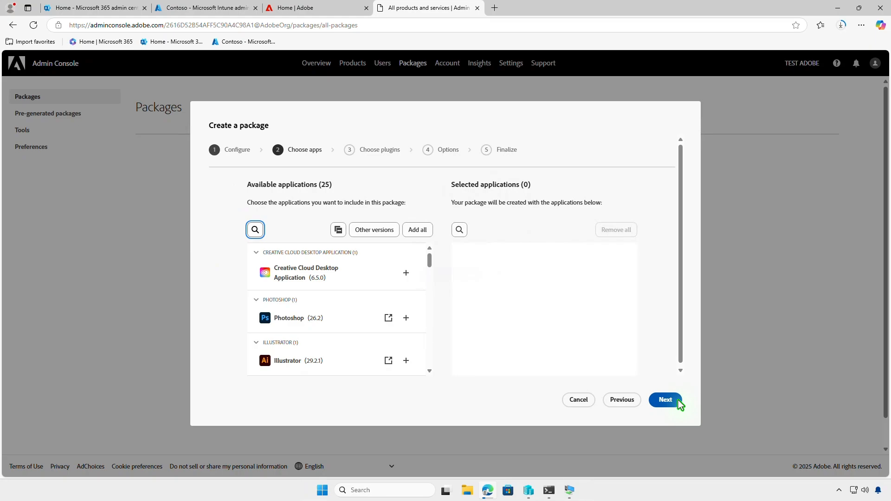
Search the available applications for "cha" and add Character Animator to the package.
click(256, 230)
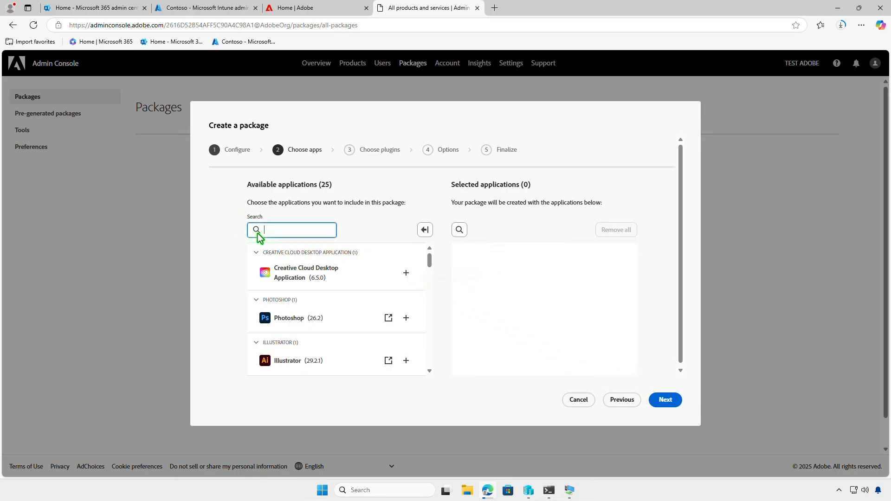
text(cha)
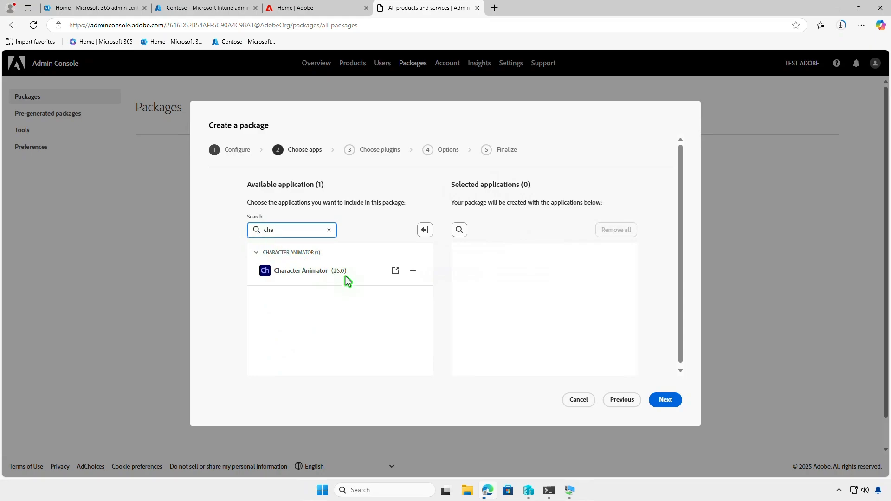
click(413, 271)
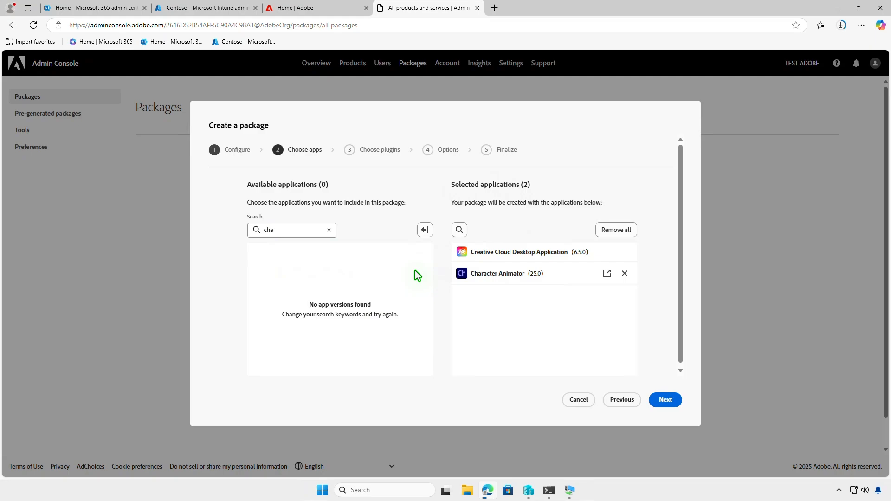
click(671, 401)
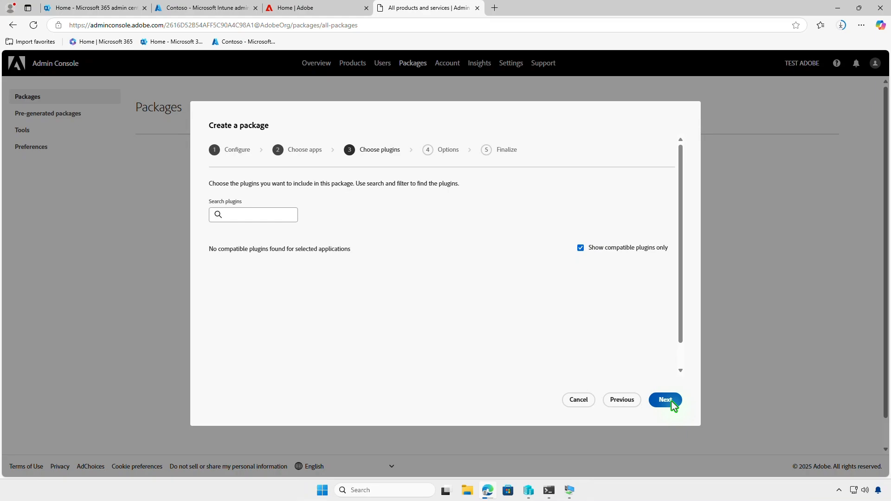
Accept the default plugin and Creative Cloud Desktop options, name the package "Character Animator" and create it.
click(671, 402)
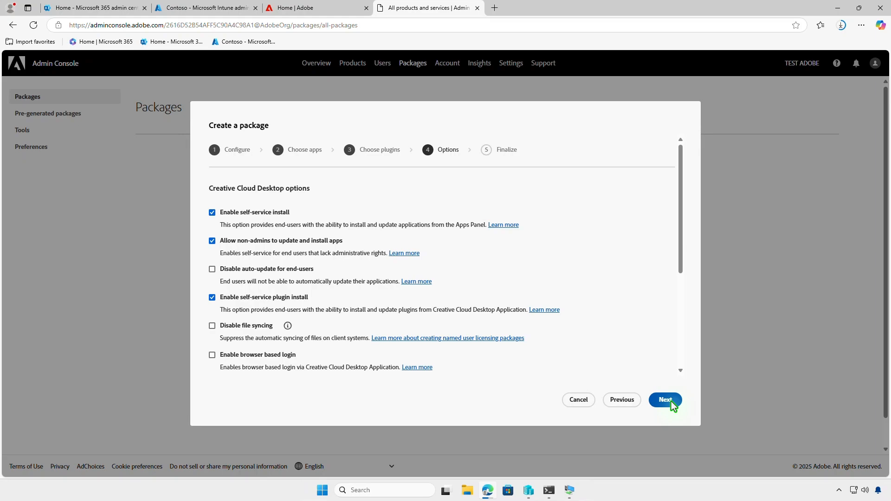
click(665, 400)
text(Character Animator)
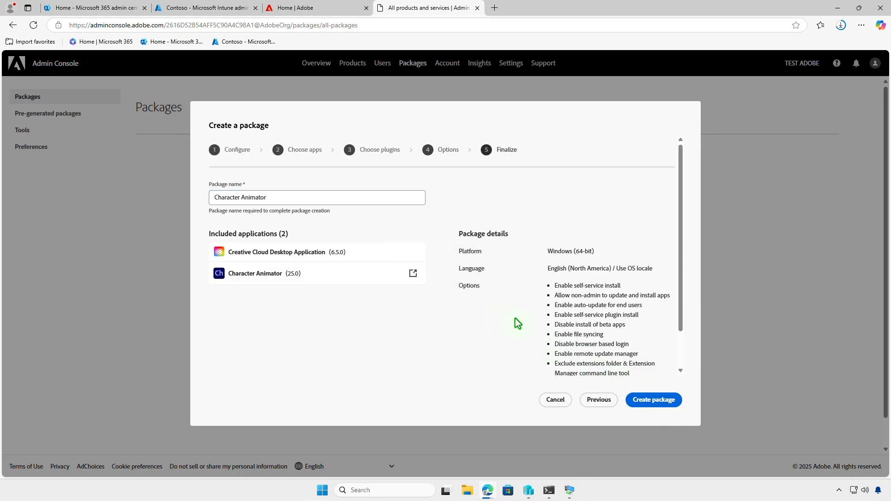
click(672, 399)
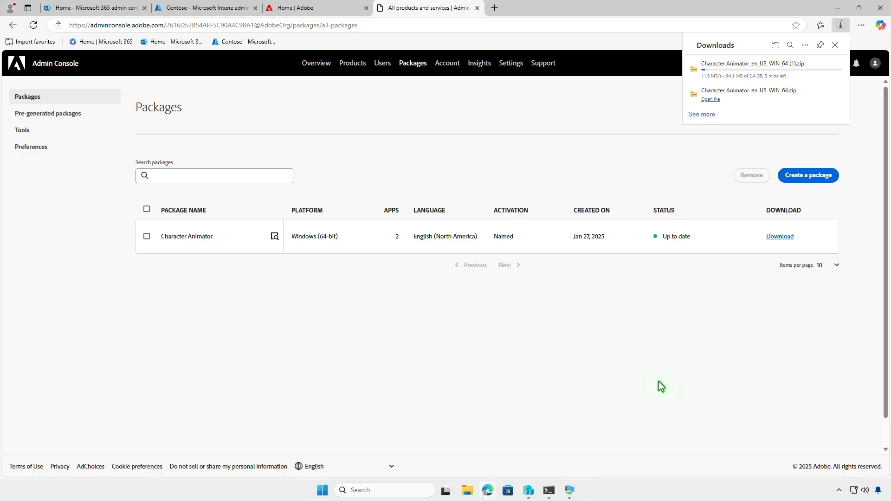
Cancel the running Character Animator_en_US_WIN_64 (1).zip download and show the finished Character Animator zip in its folder, with the browser minimized.
click(838, 70)
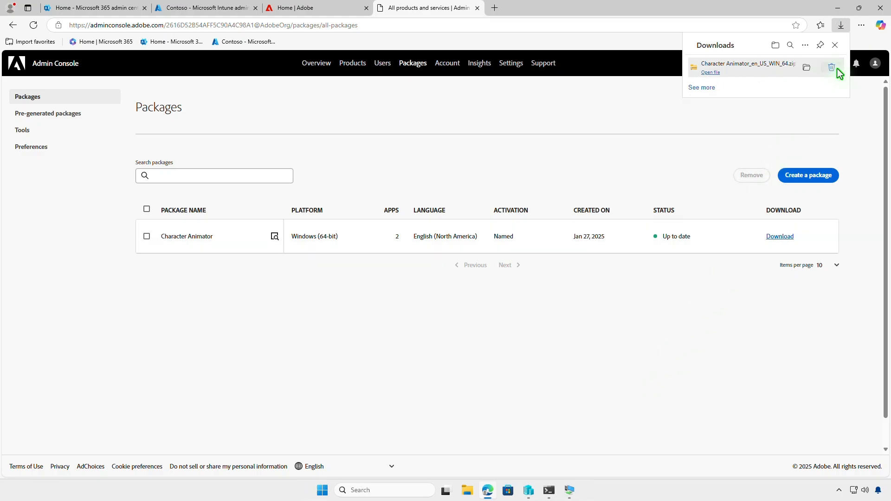
click(806, 69)
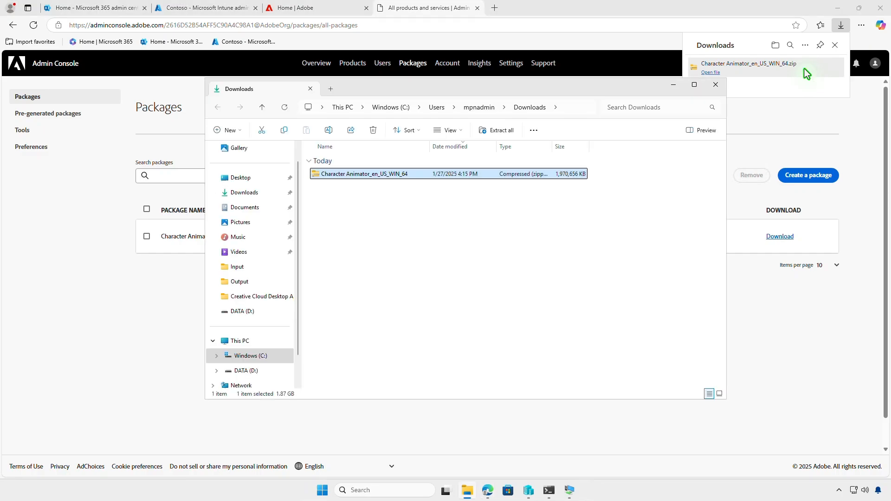
click(835, 10)
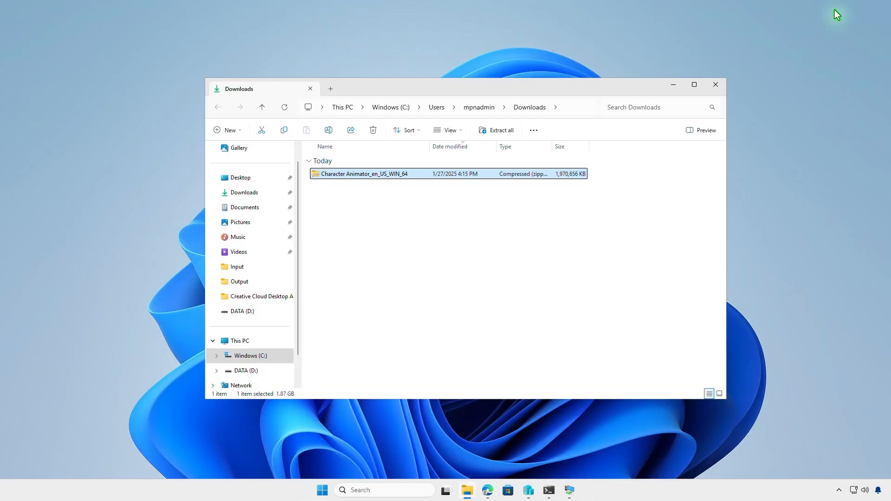
Extract the Character Animator_en_US_WIN_64 archive to its default folder and open the Build folder inside Character Animator.
click(502, 132)
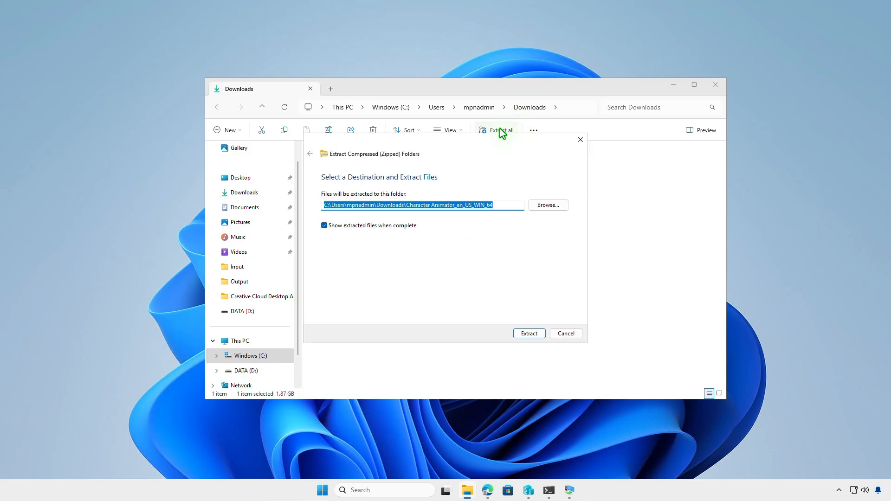
click(534, 335)
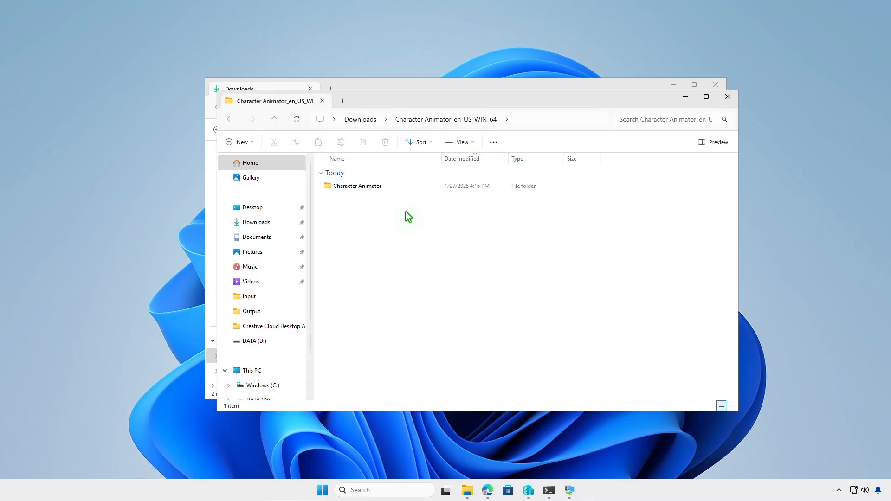
double_click(398, 187)
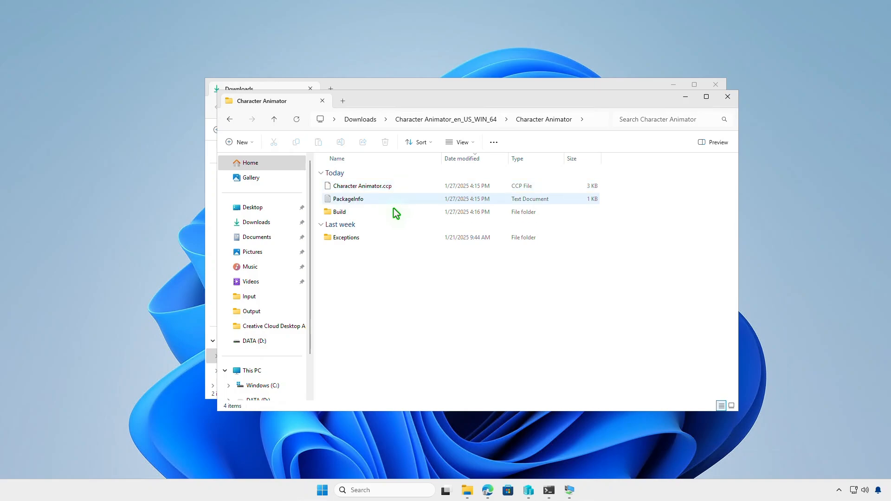
double_click(395, 212)
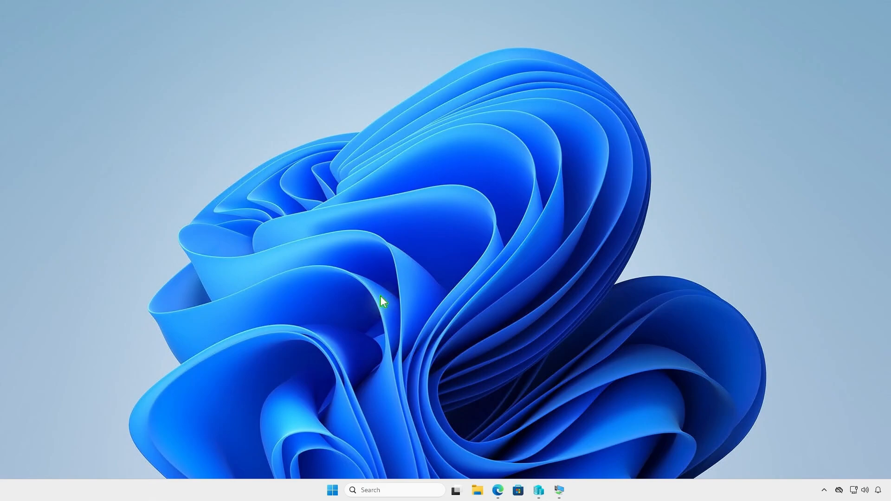
Create a folder named "Intune" on the DATA (D:) drive in File Explorer.
click(477, 490)
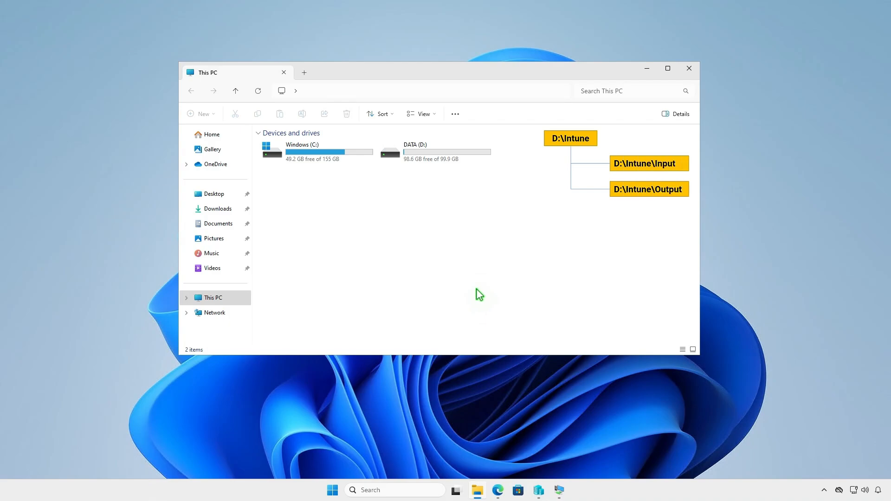
double_click(464, 153)
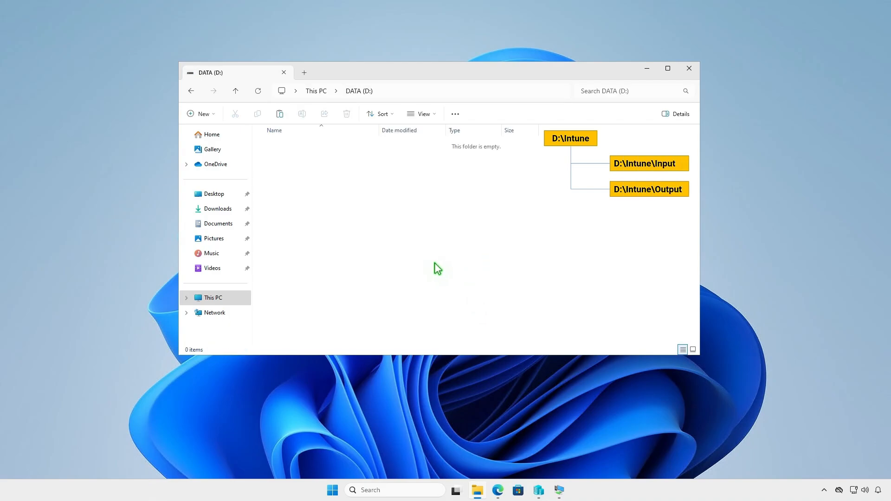
click(203, 115)
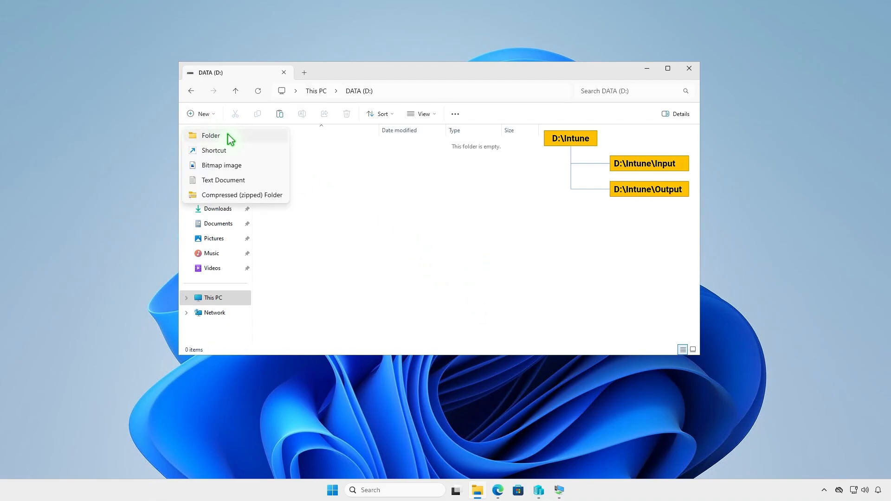
click(228, 136)
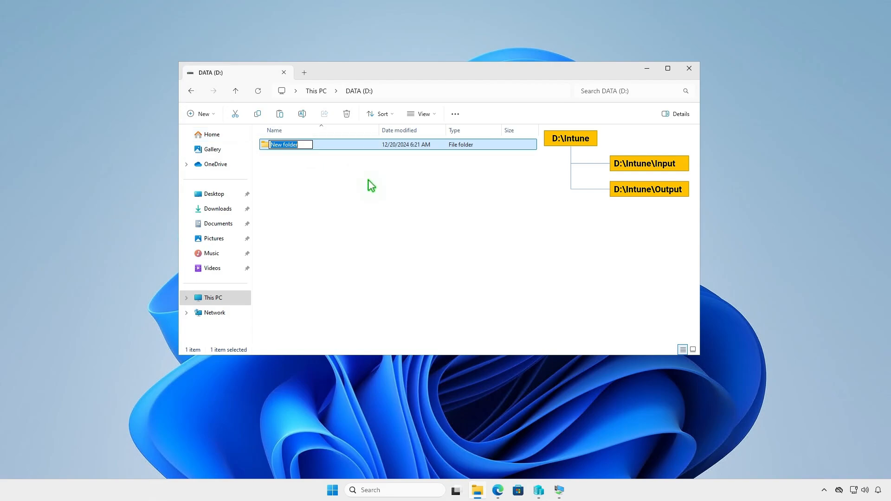
text(Intune)
key(Return)
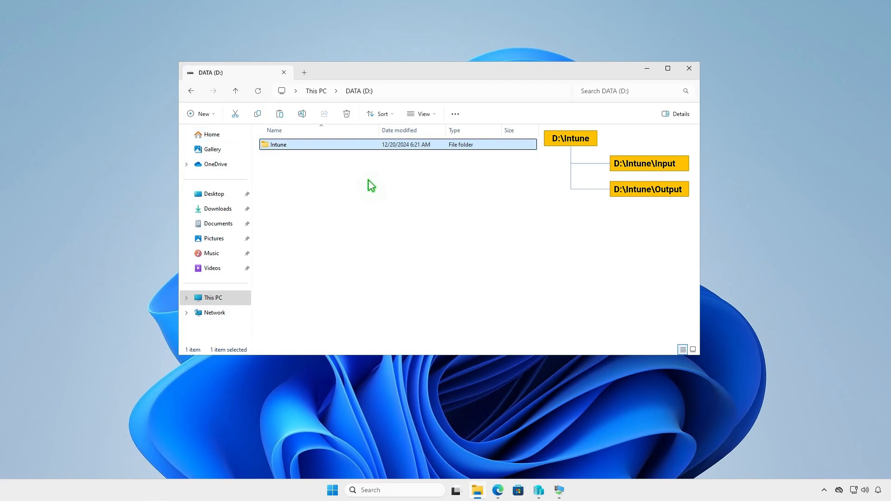
Open the Intune folder on drive D: and create a subfolder named "Input" in it.
key(Return)
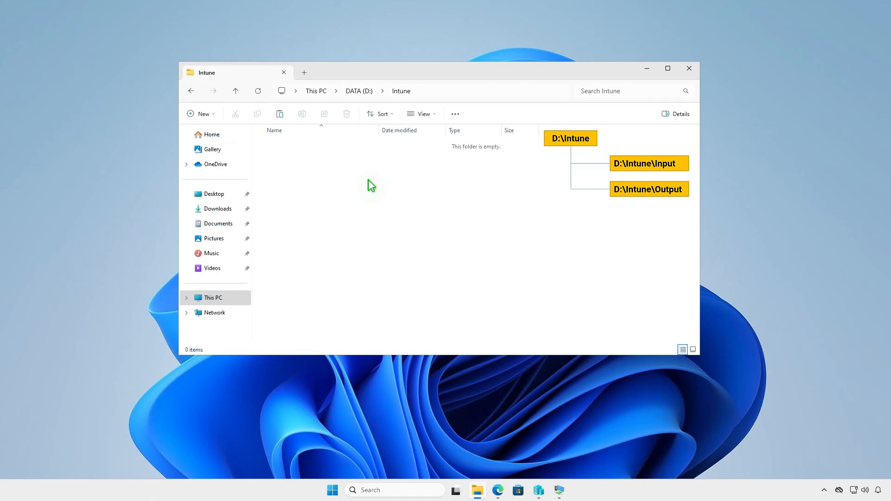
right_click(372, 185)
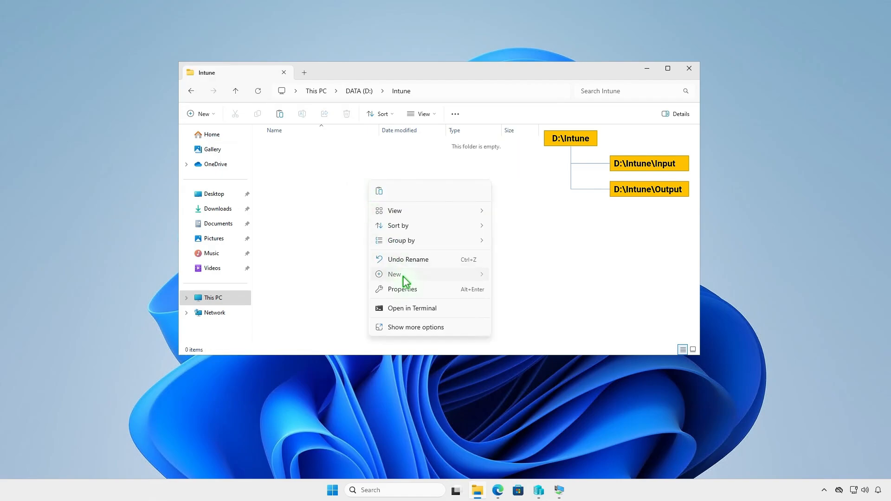
mouse_move(404, 275)
click(520, 278)
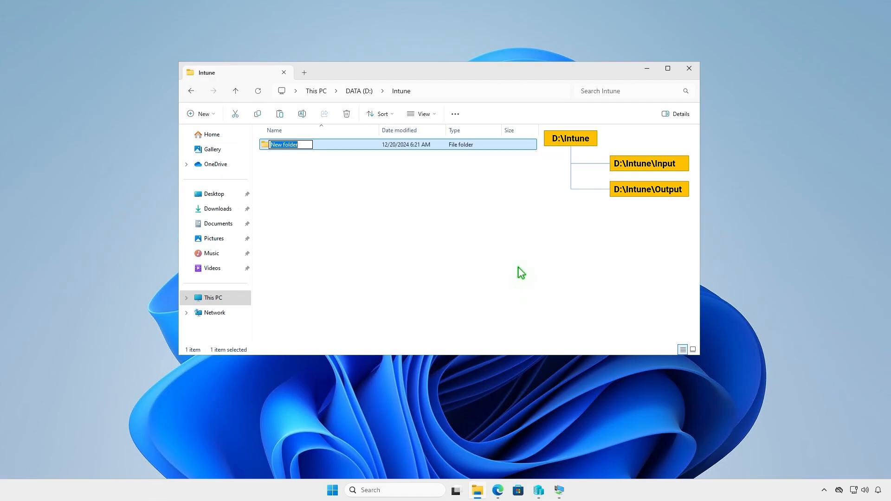
text(Input)
key(Return)
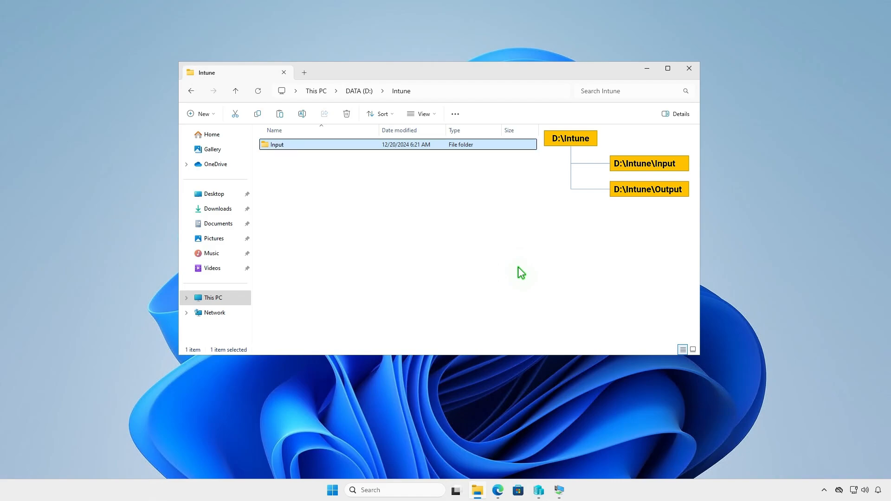
Create a second subfolder named "Output" in D:\Intune and leave nothing selected.
right_click(384, 222)
mouse_move(431, 316)
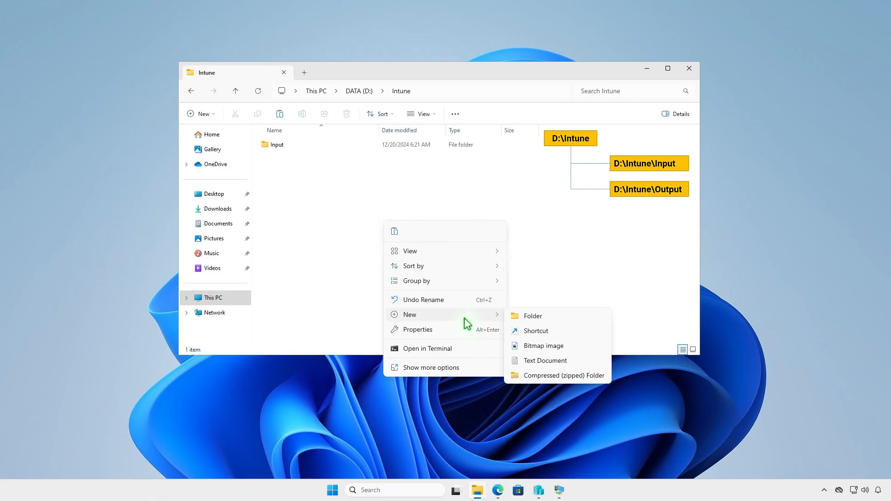
click(533, 319)
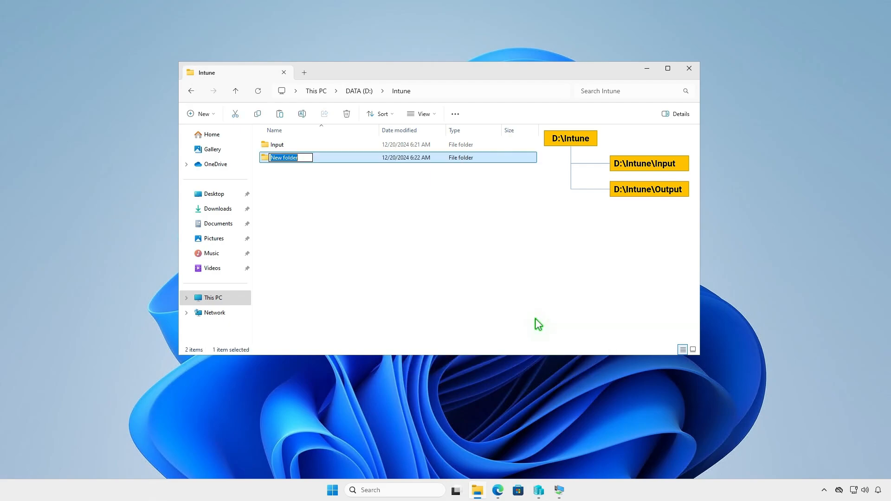
text(Output)
key(Return)
click(484, 249)
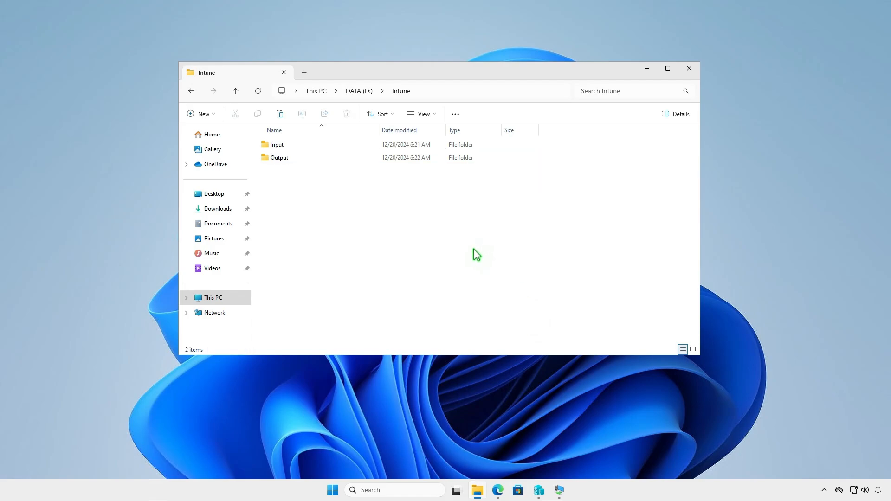
In Edge, download the latest Microsoft-Win32-Content-Prep-Tool release's source code zip from GitHub, show it in its folder and minimize the browser.
click(498, 490)
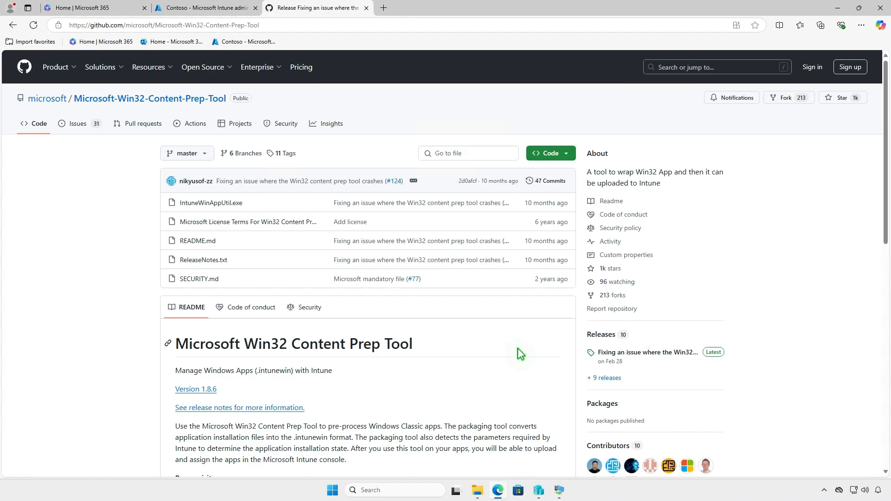
click(671, 352)
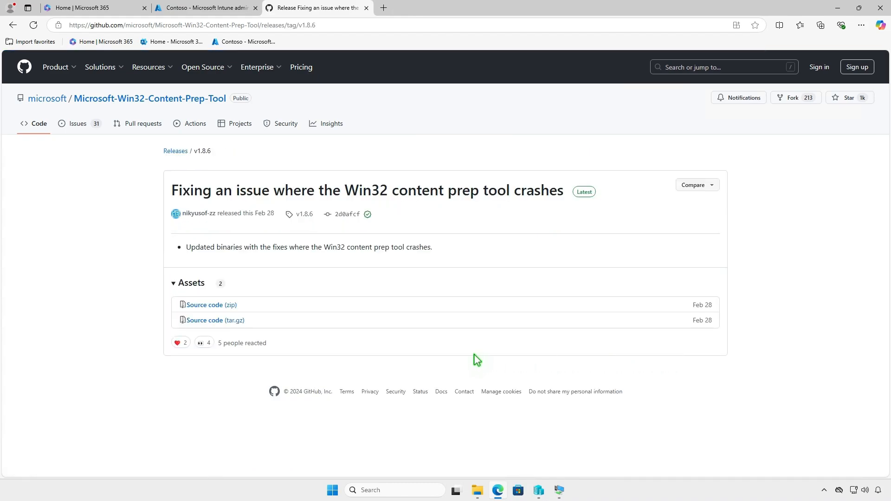
click(233, 306)
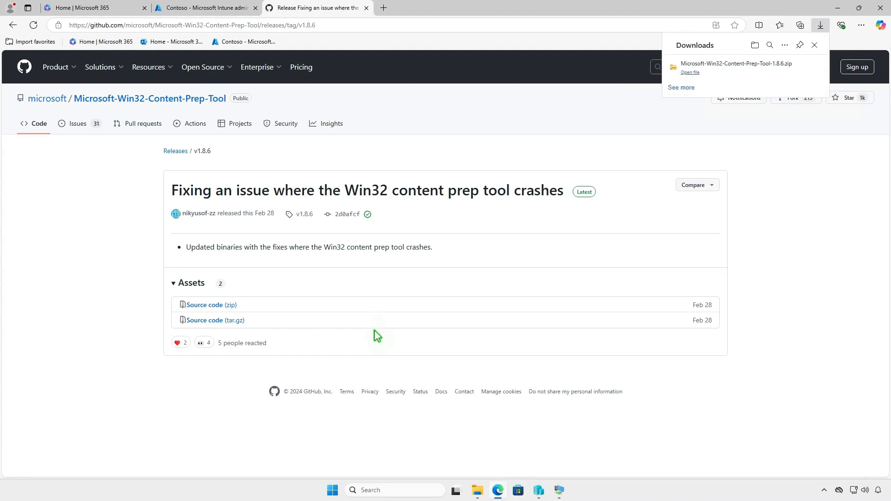
click(787, 68)
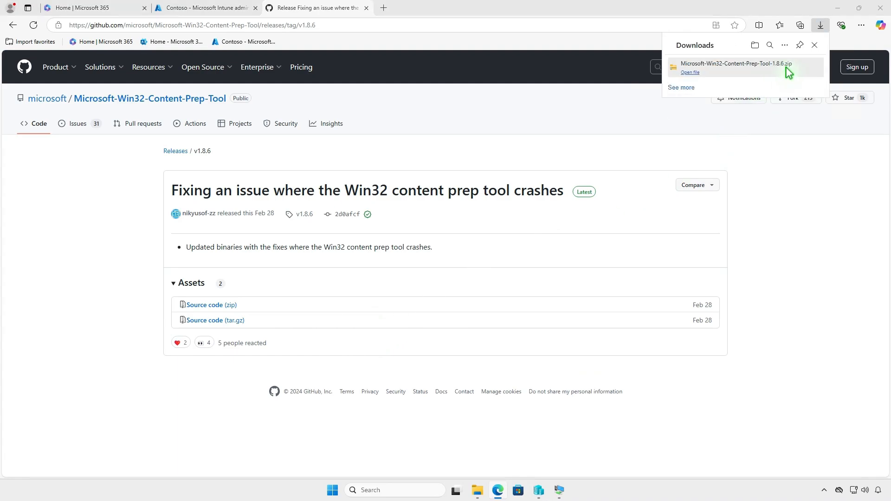
click(838, 8)
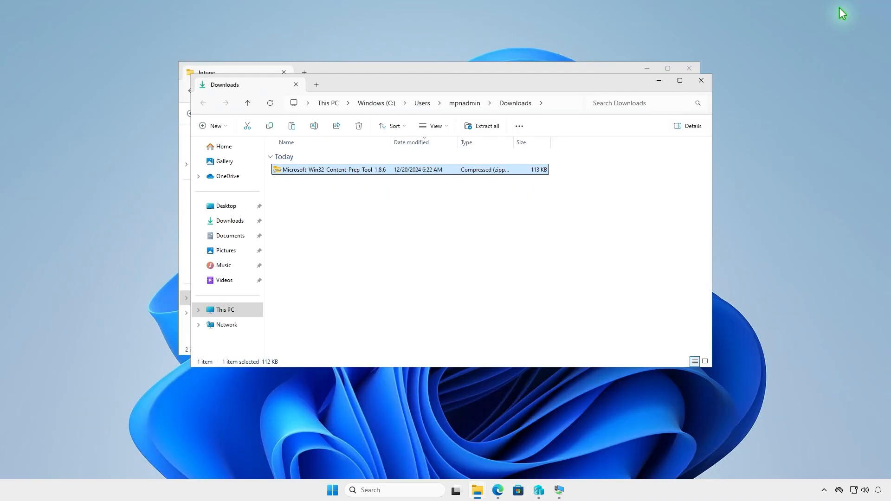
Extract the Microsoft-Win32-Content-Prep-Tool-1.8.6 archive to its default folder and open the extracted tool folder.
click(487, 127)
click(522, 334)
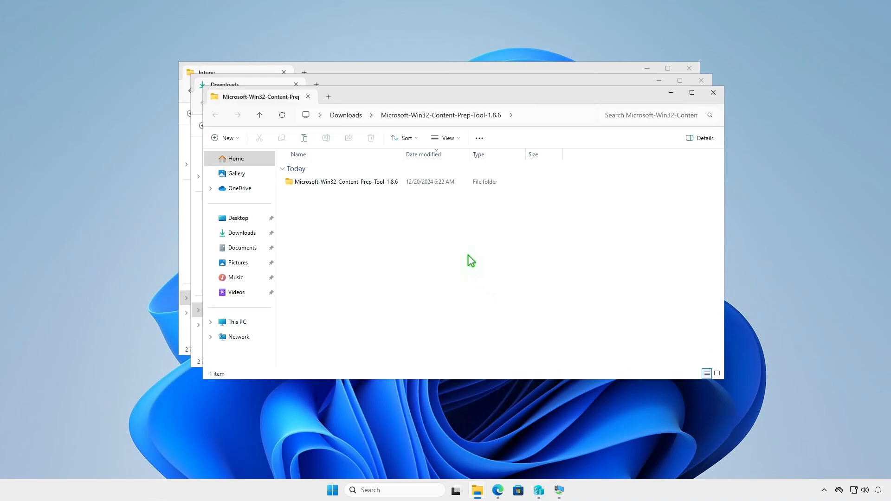
double_click(397, 183)
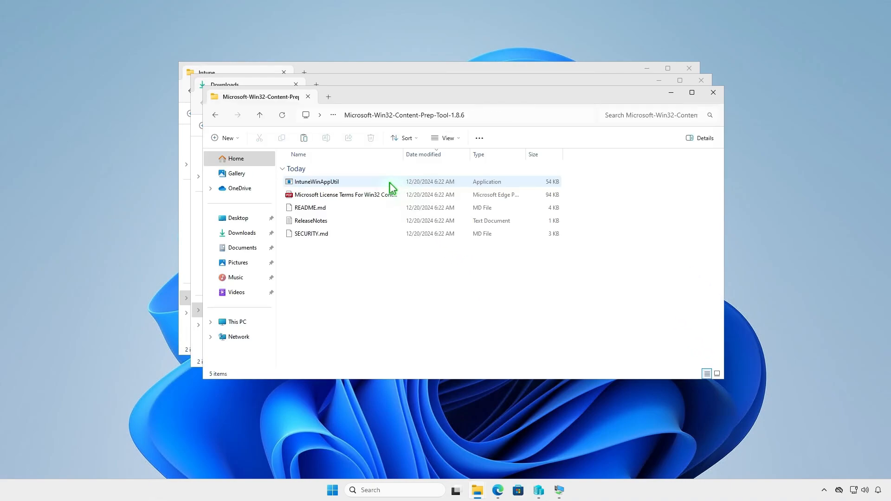
Copy IntuneWinAppUtil from the extracted tool folder into D:\Intune, closing the two download windows and minimizing the Intune window.
click(355, 181)
right_click(355, 181)
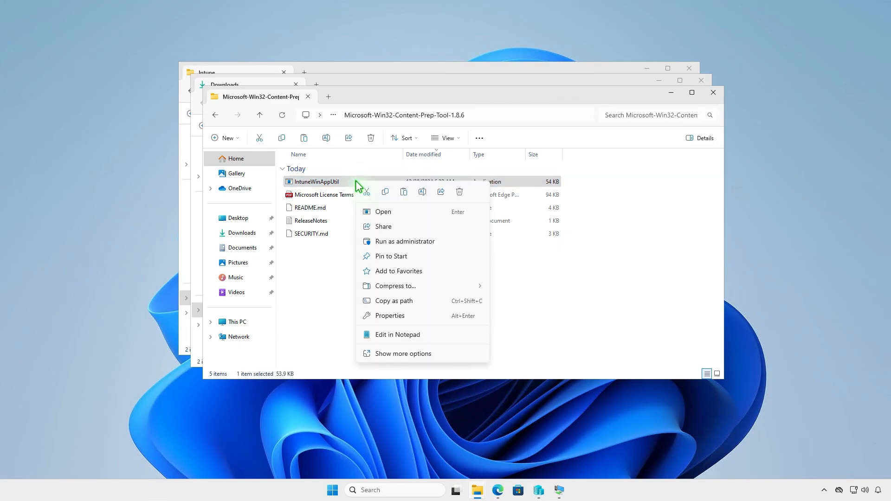
click(385, 192)
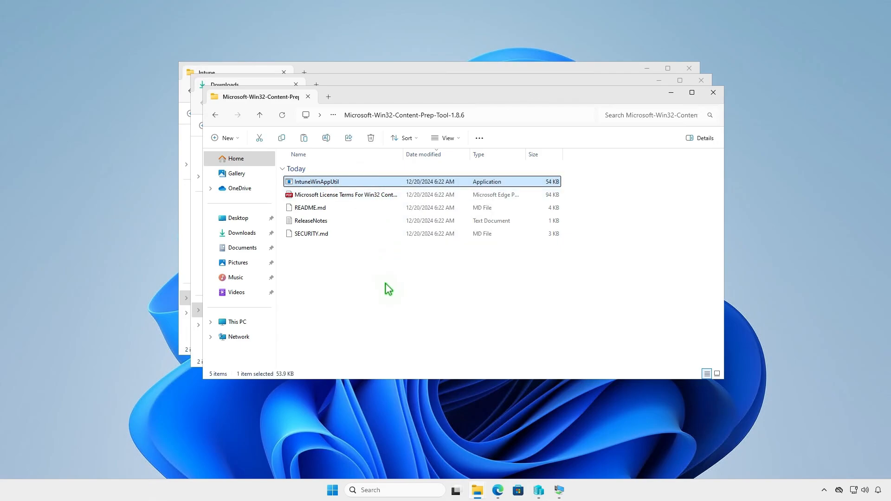
click(713, 92)
click(702, 81)
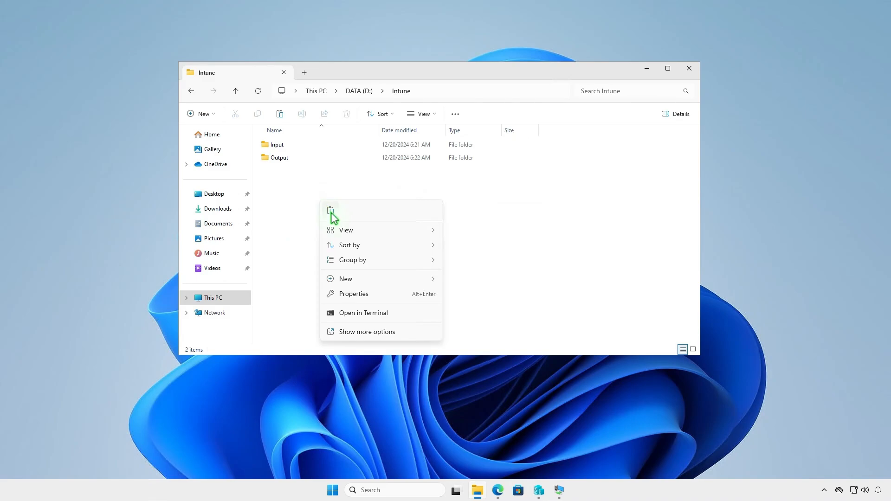
click(331, 210)
click(389, 252)
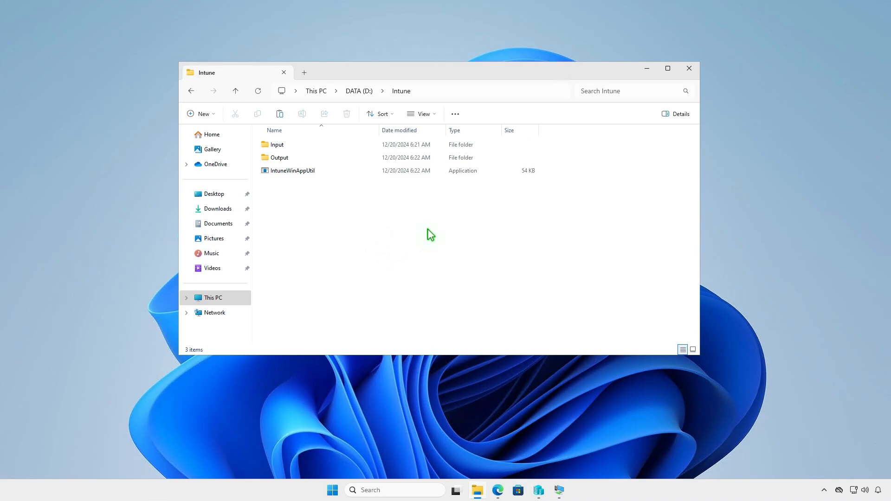
click(649, 73)
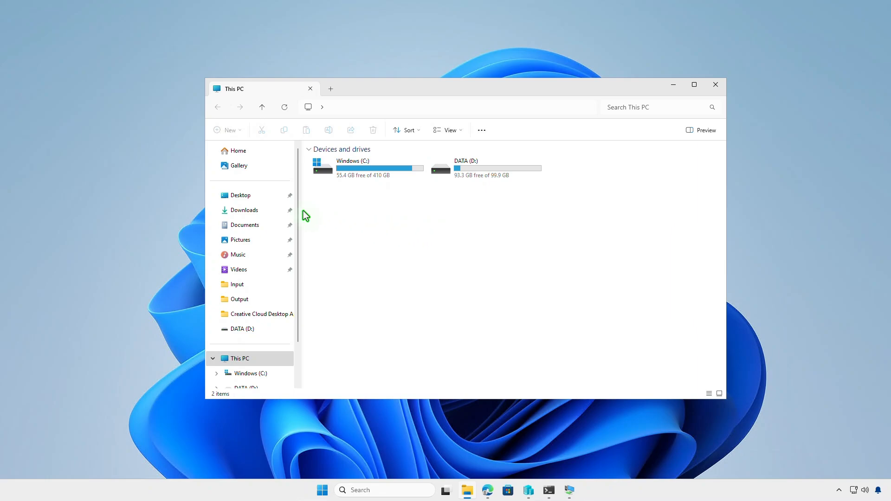
Open the Build folder of the extracted Character Animator_en_US_WIN_64 package in Downloads.
click(261, 211)
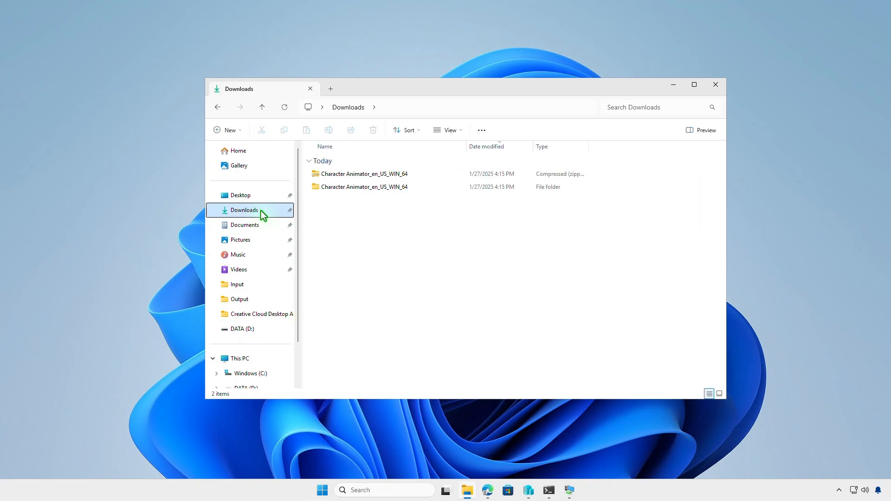
double_click(422, 186)
double_click(407, 174)
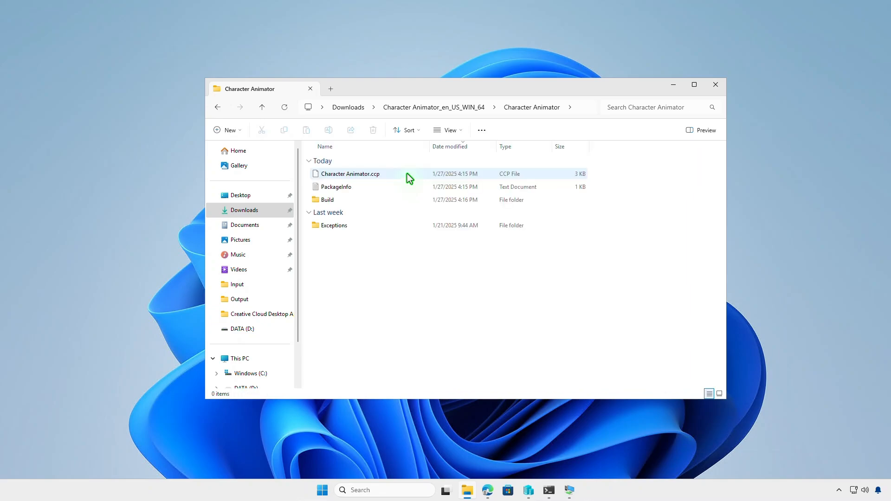
double_click(393, 201)
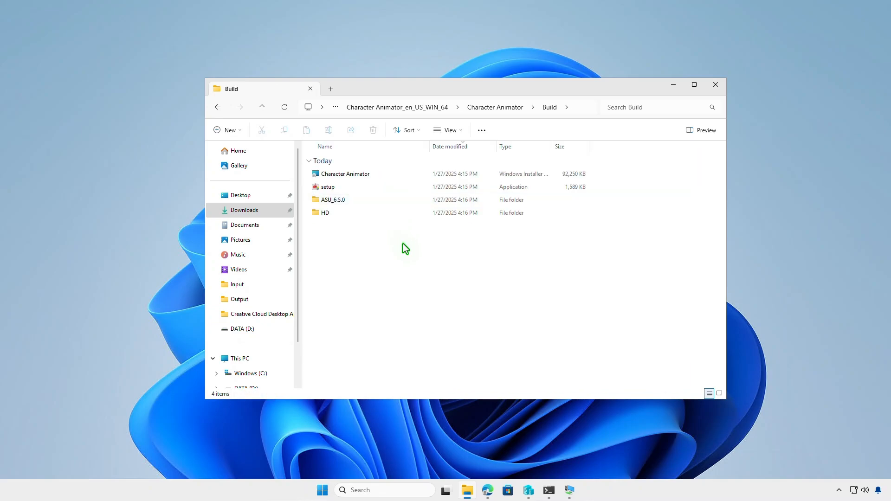
Copy all files and folders of the Build folder into D:\Intune\Input using a second File Explorer tab, and return to the Intune folder.
drag(403, 244, 379, 178)
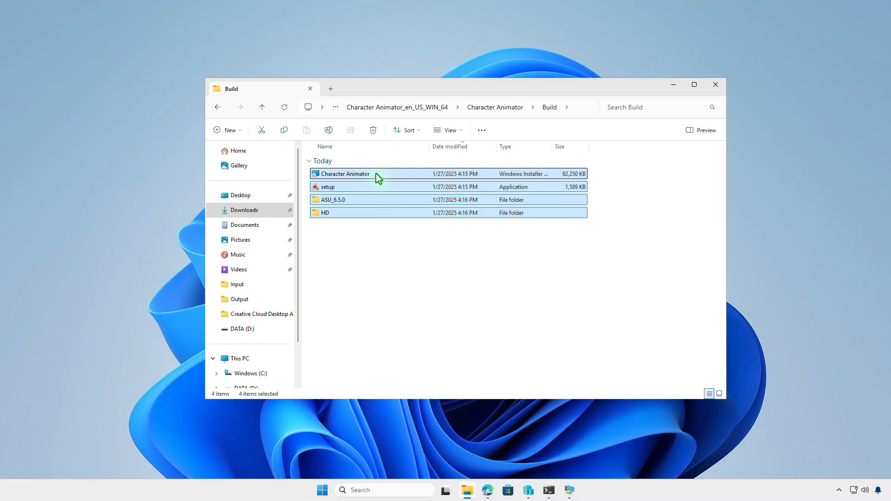
right_click(376, 175)
click(420, 190)
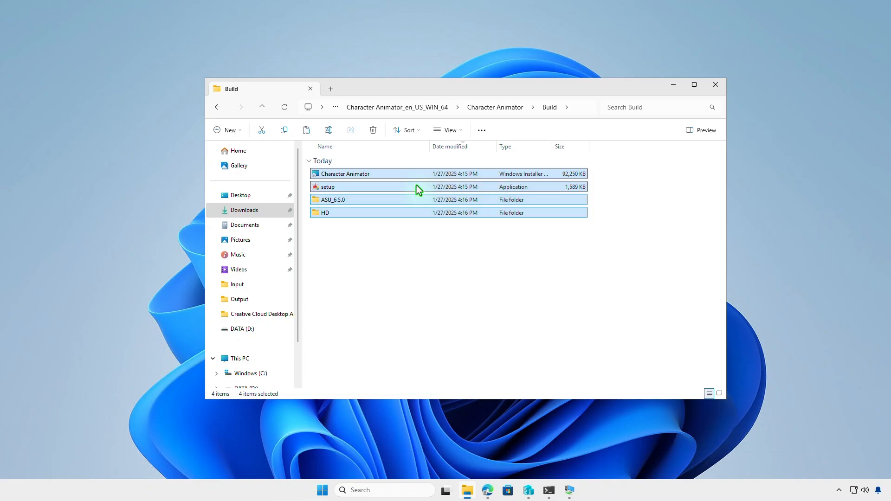
click(332, 88)
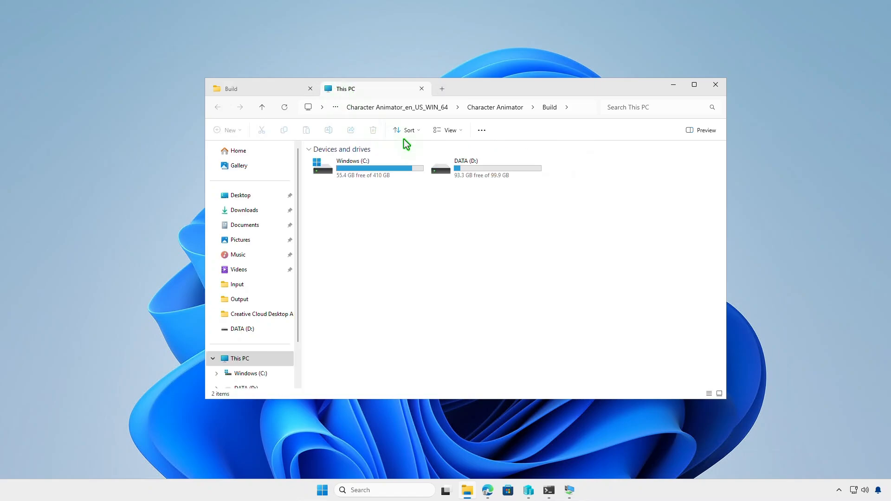
double_click(520, 171)
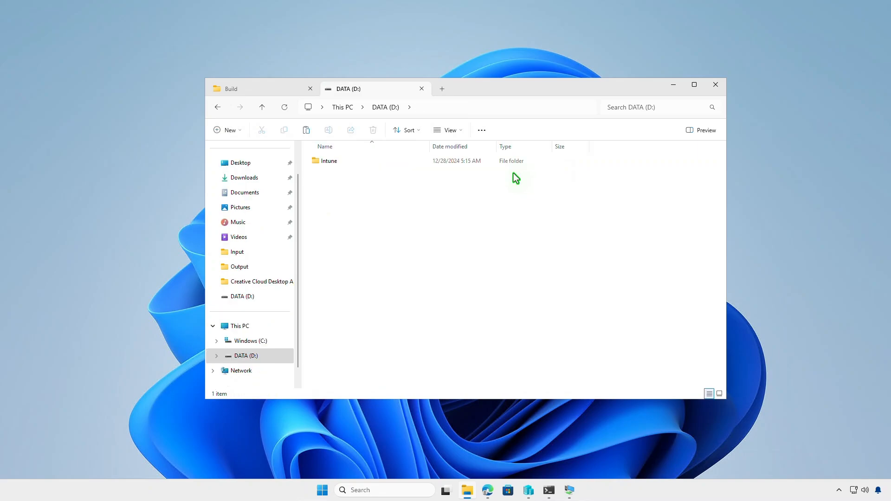
double_click(387, 165)
double_click(386, 161)
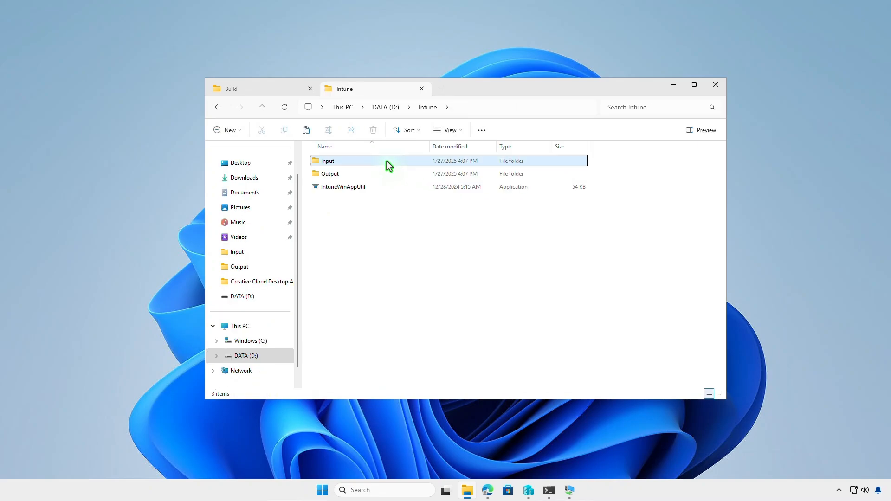
right_click(384, 185)
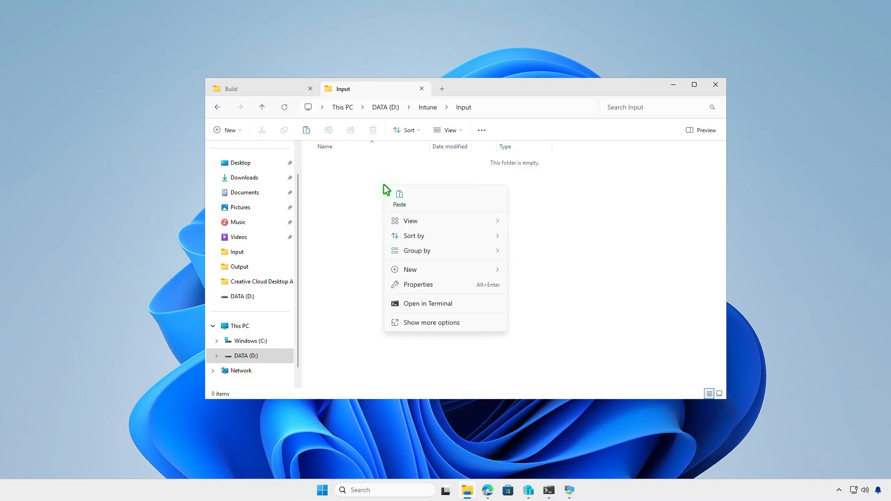
click(400, 204)
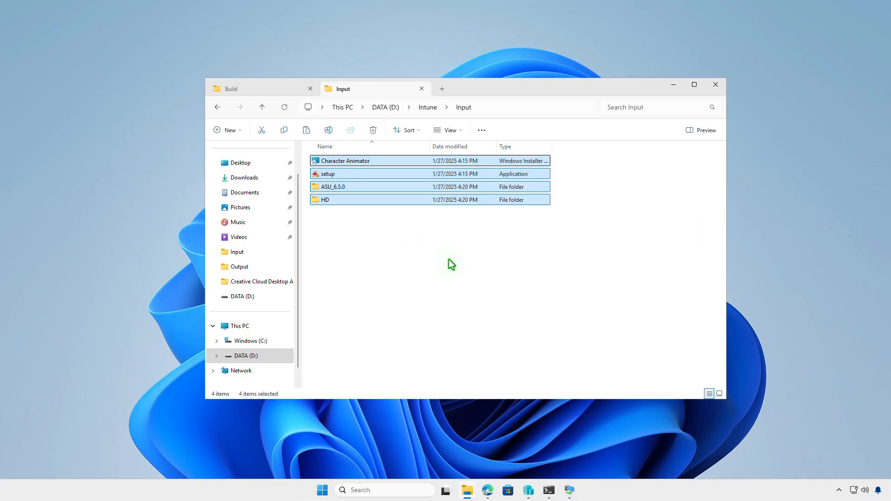
click(425, 109)
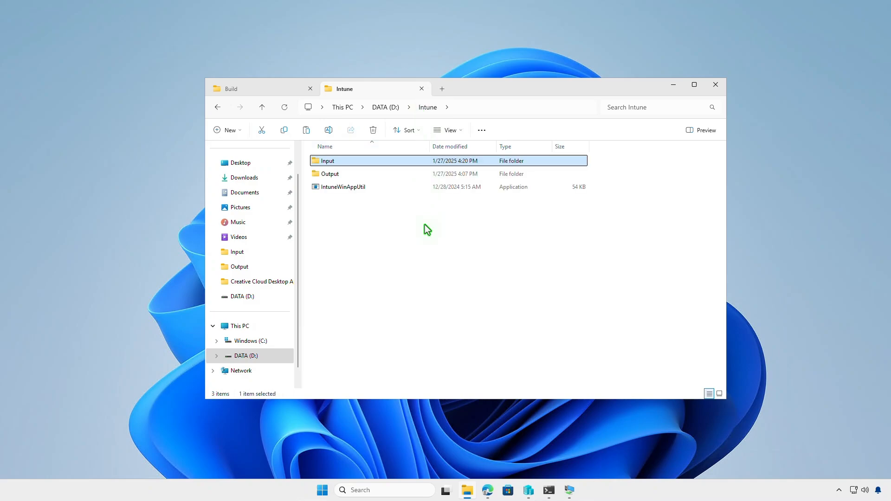
click(425, 253)
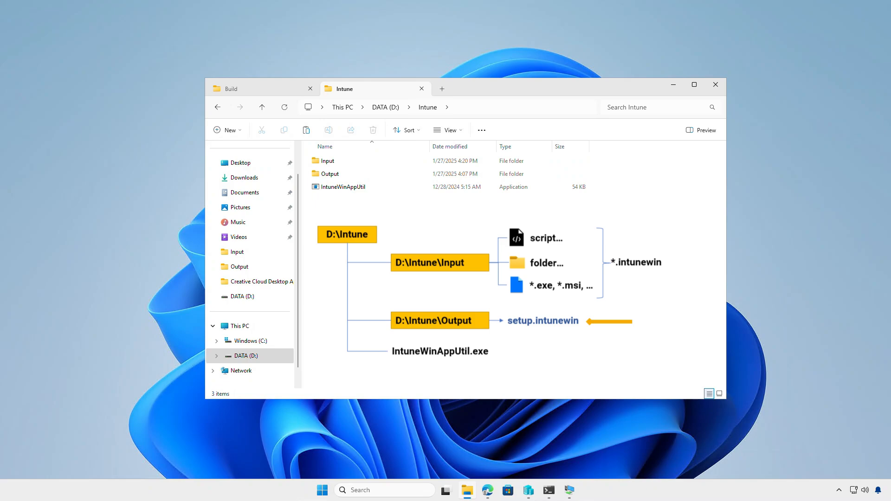
Minimize File Explorer, open Windows PowerShell as administrator and change the directory to D:\Intune.
click(674, 85)
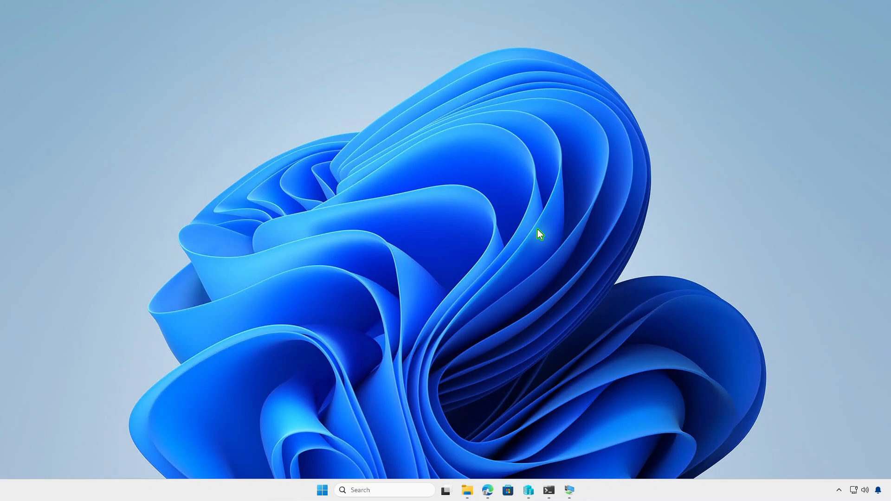
right_click(332, 491)
click(357, 359)
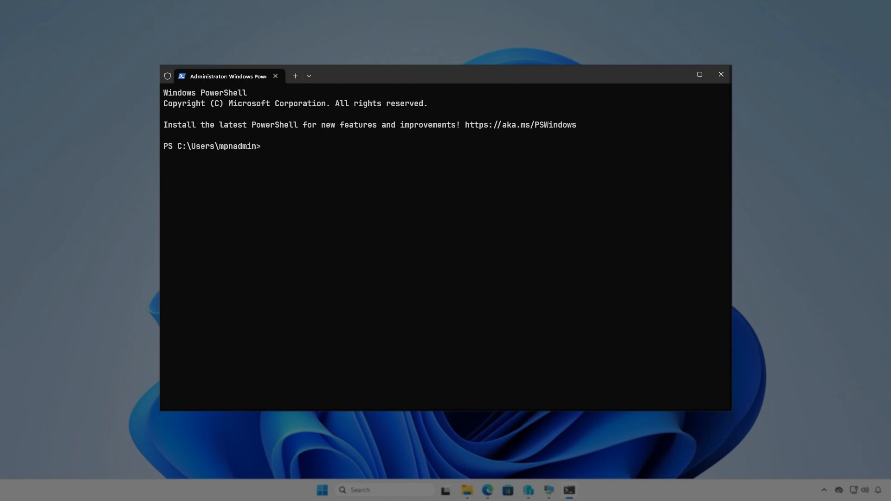
text(cd d:\In)
key(Tab)
key(Return)
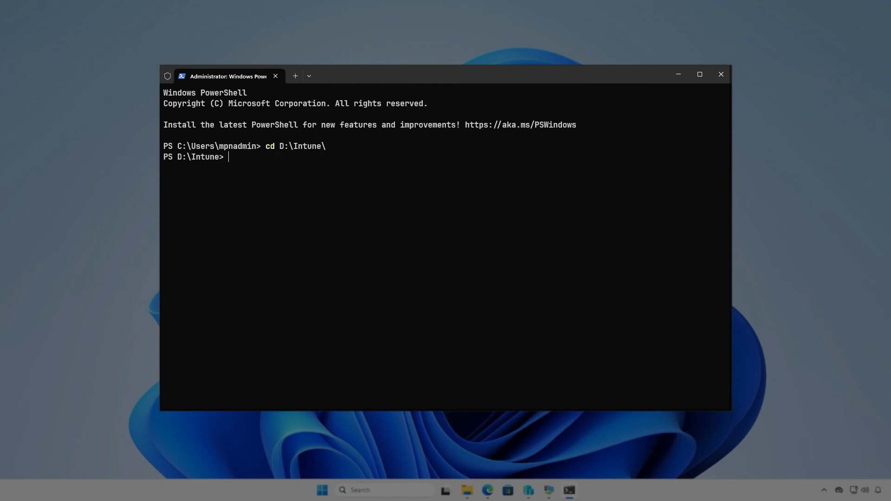
Run IntuneWinAppUtil.exe with source folder D:\Intune\Input, setup file D:\Intune\Input\setup.exe and output folder D:\Intune\Output, declining a catalog folder.
key(Return)
text(intu)
key(Tab)
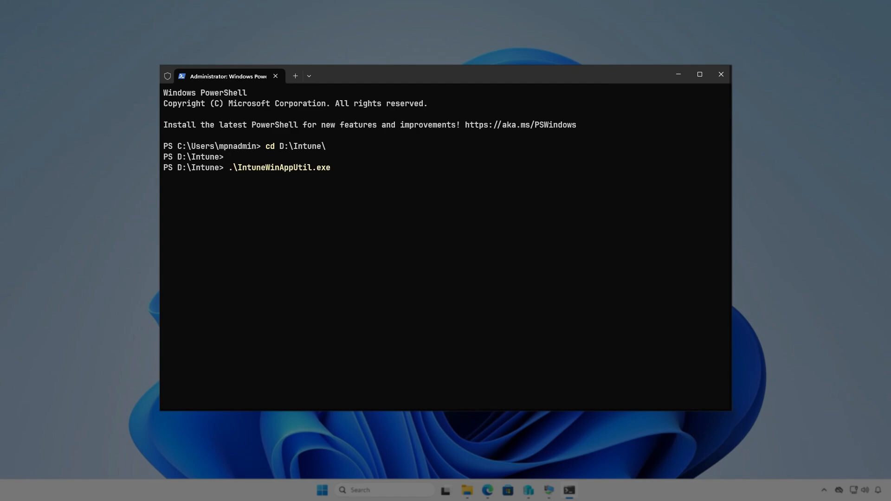
key(Return)
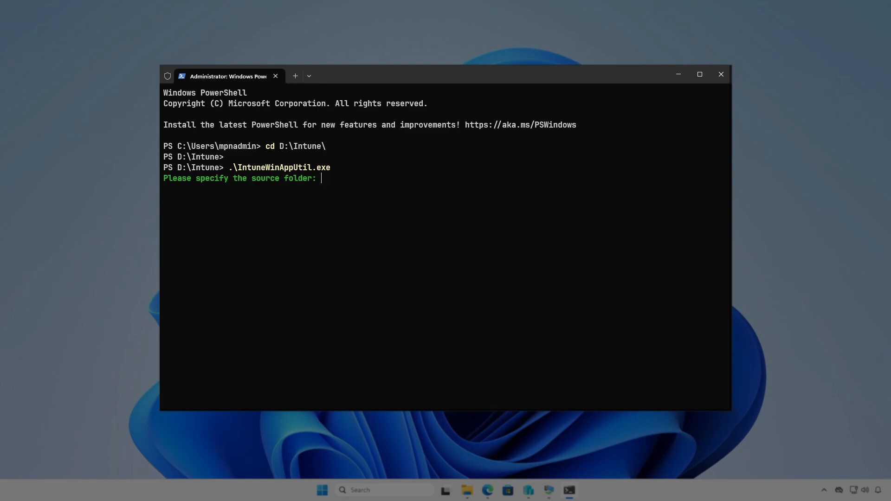
text(D:\Intune\Input)
key(Return)
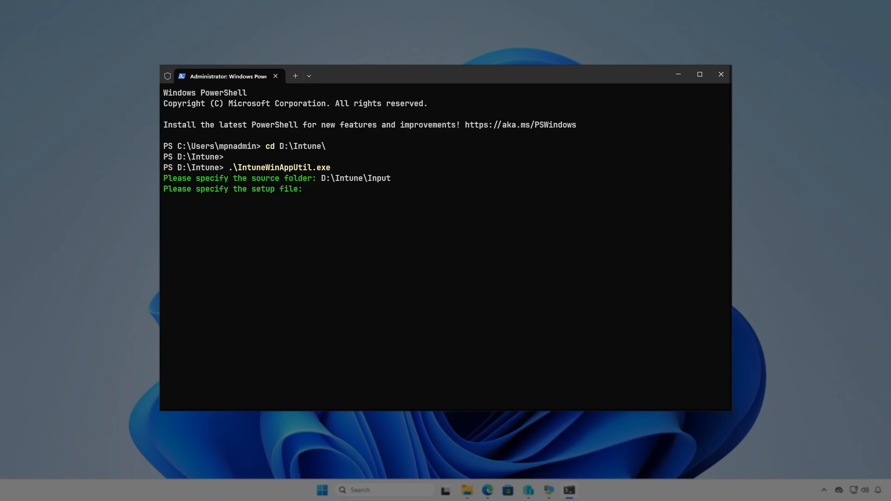
text(D:\Intune\Input\setup.exe)
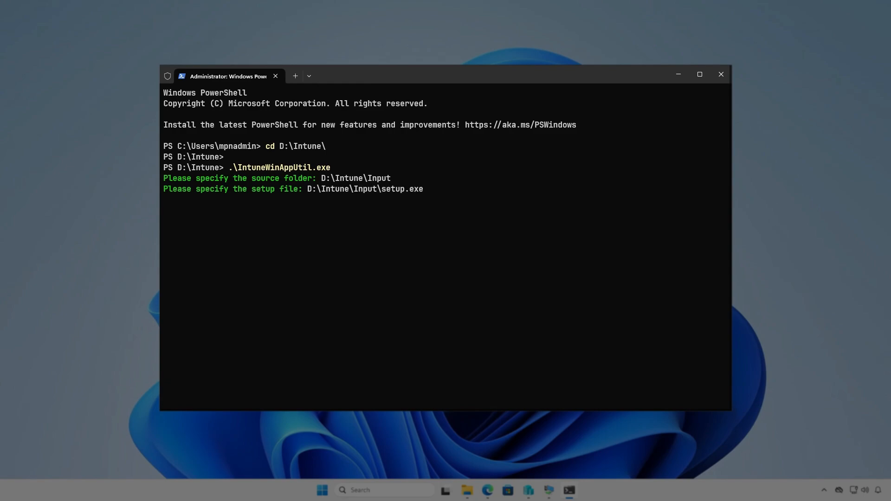
key(Return)
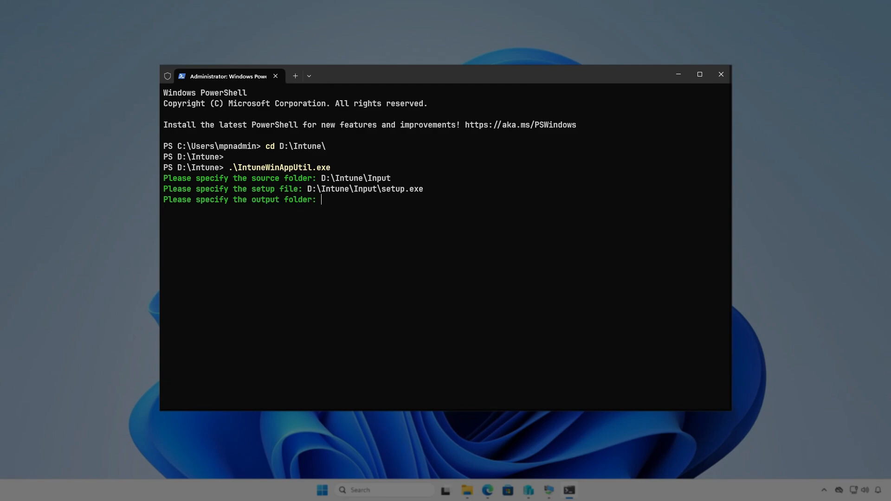
text(D:\Intune\Output)
key(Return)
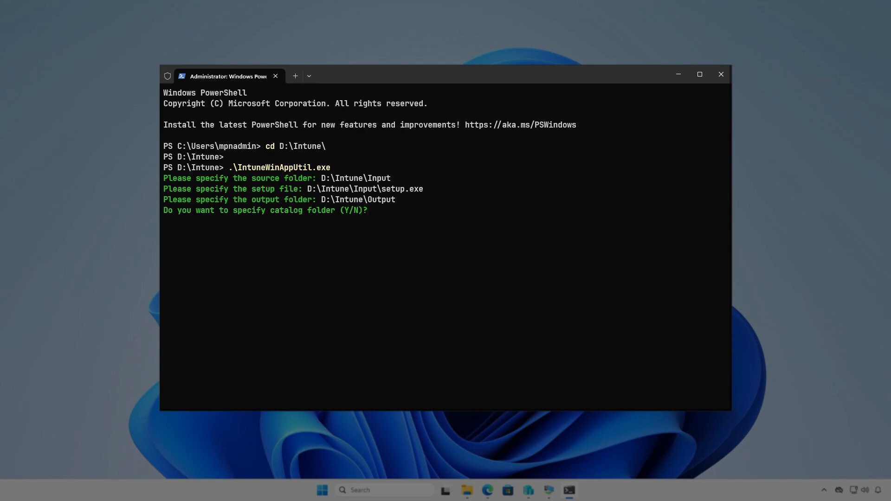
key(n)
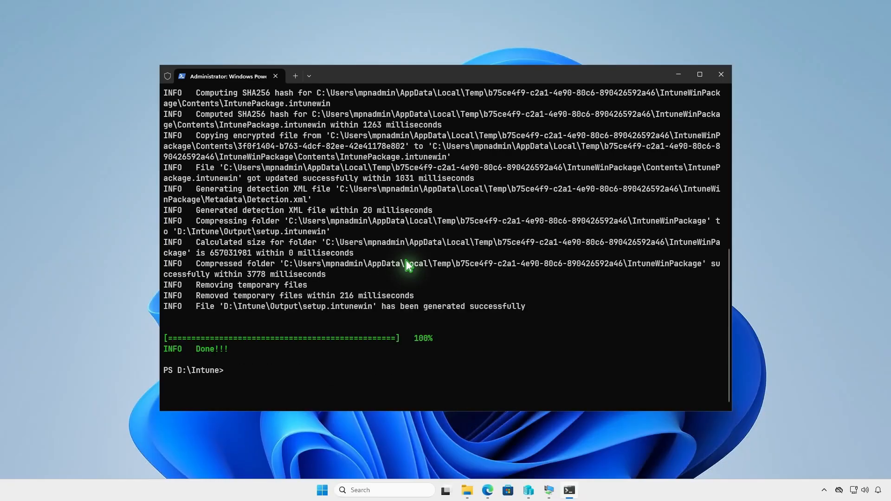
Check the Output folder in D:\Intune for the generated package, minimizing both PowerShell and File Explorer.
click(679, 75)
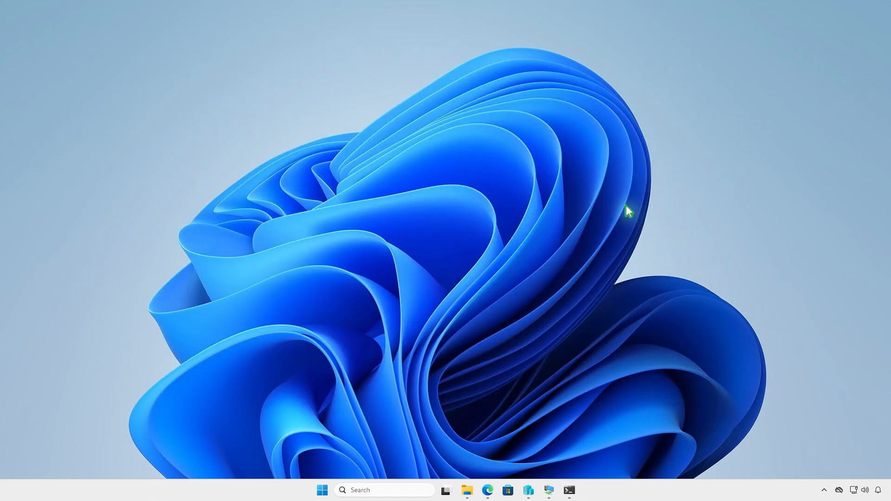
click(467, 490)
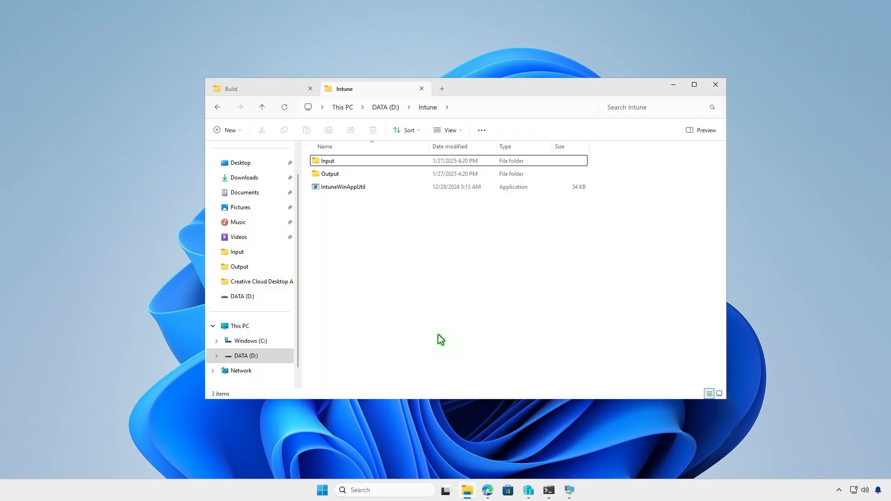
double_click(384, 171)
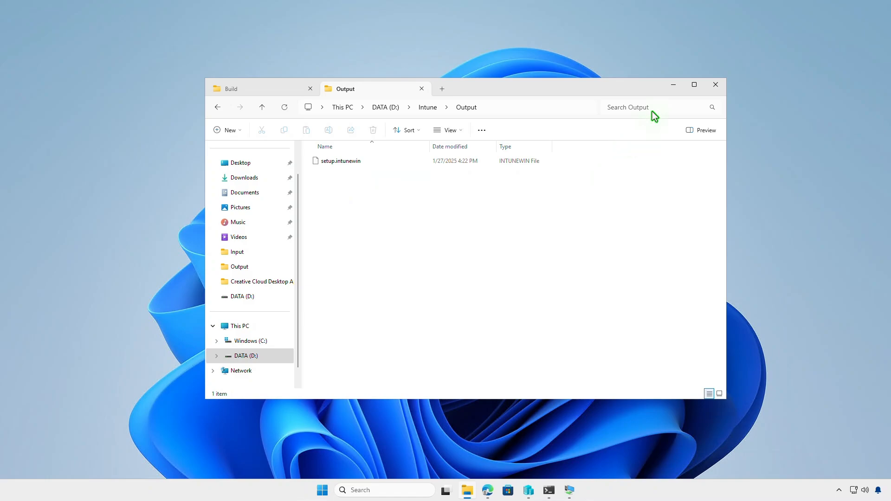
click(674, 85)
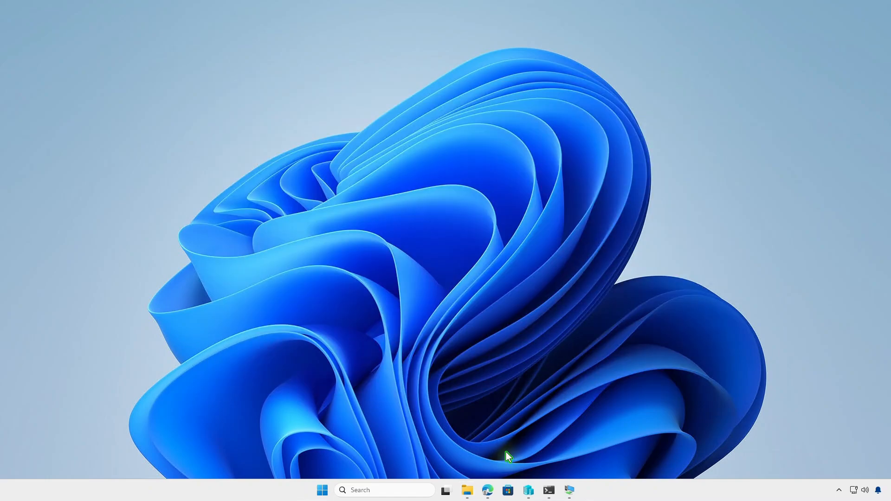
Switch to the Intune admin center in Edge and start adding a Windows app of type Windows app (Win32).
click(488, 490)
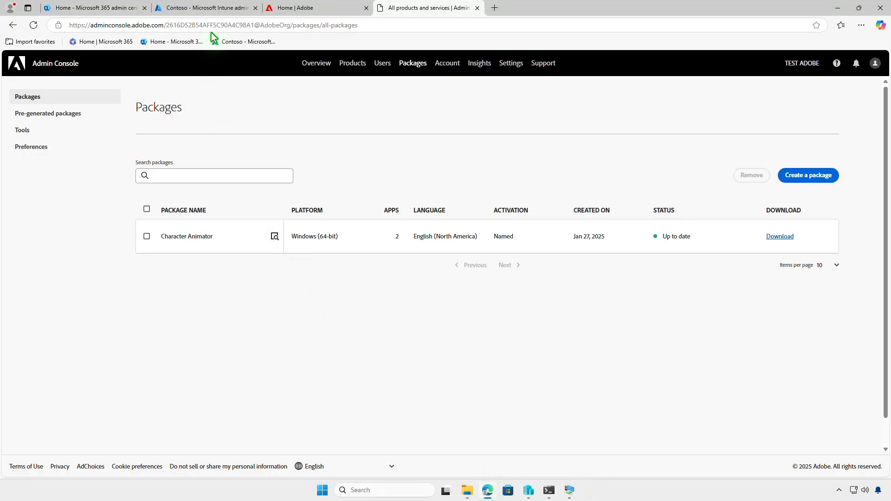
click(209, 10)
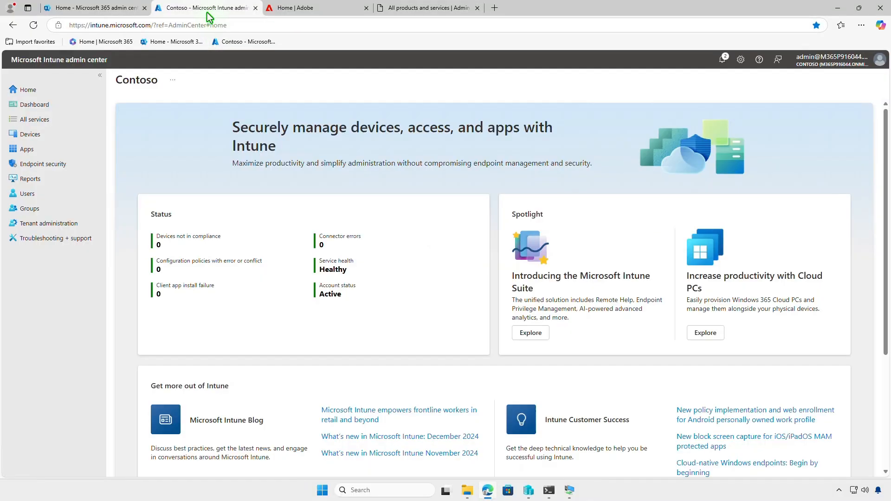
click(65, 151)
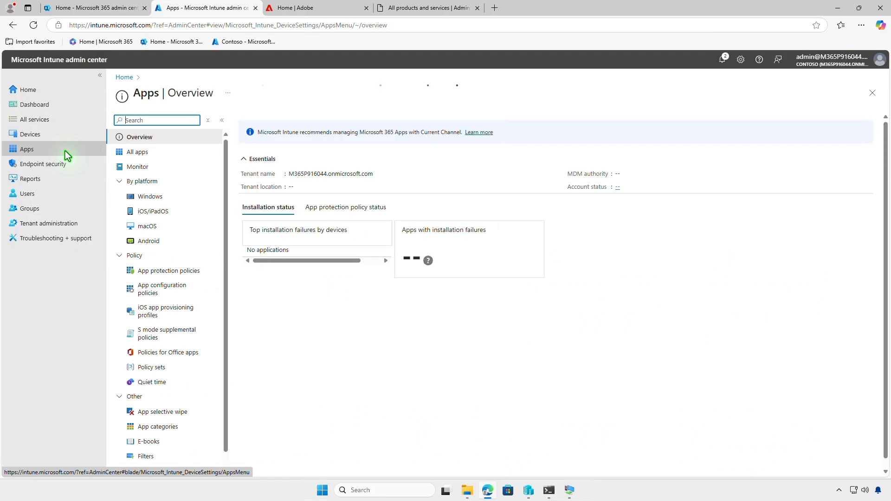
click(179, 196)
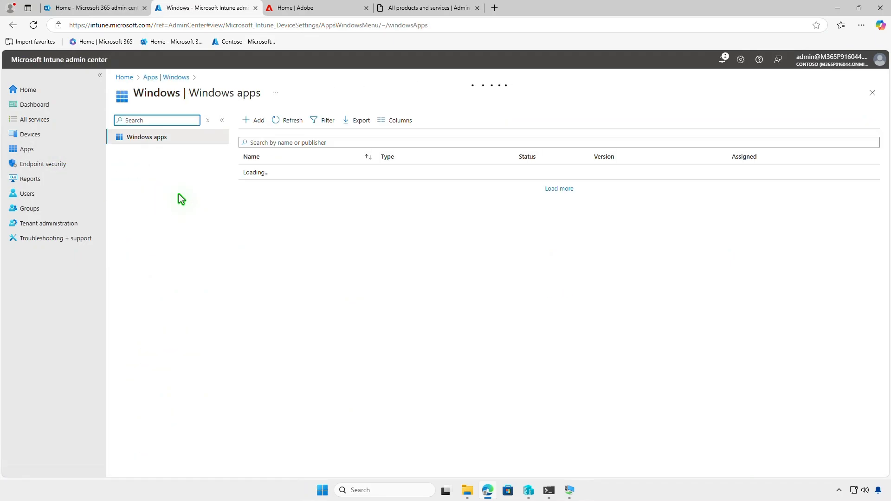
click(255, 123)
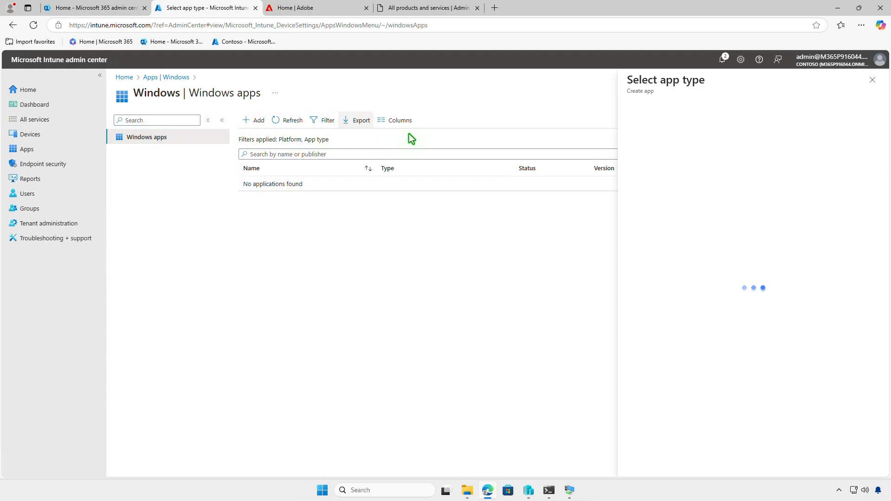
click(789, 123)
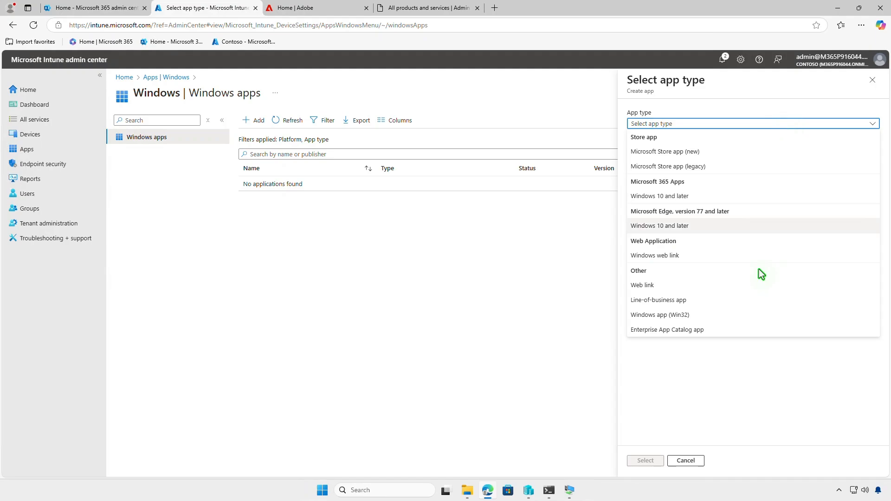
click(735, 317)
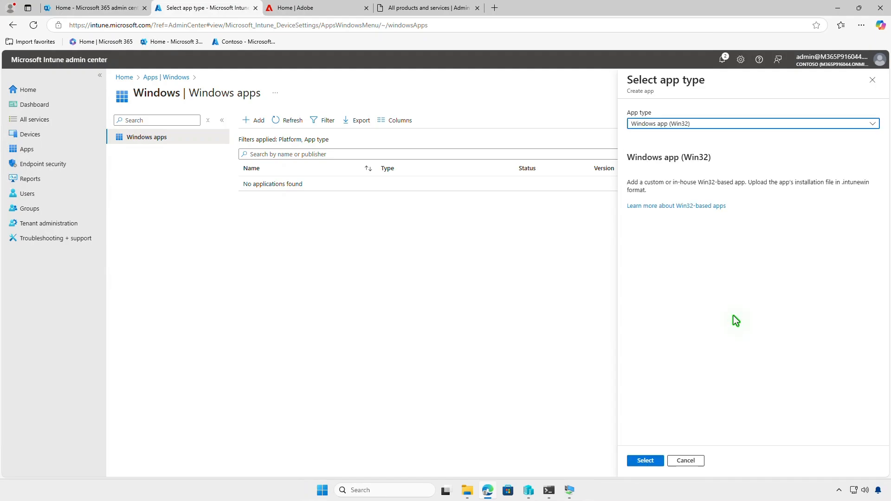
click(647, 462)
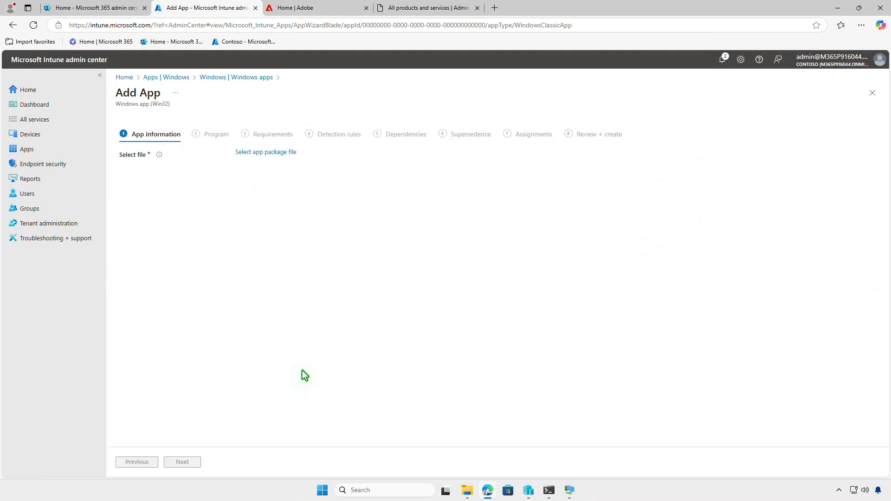
Load setup.intunewin from D:\Intune\Output as the app package file, with name and description Character Animator and publisher Adobe.
click(284, 153)
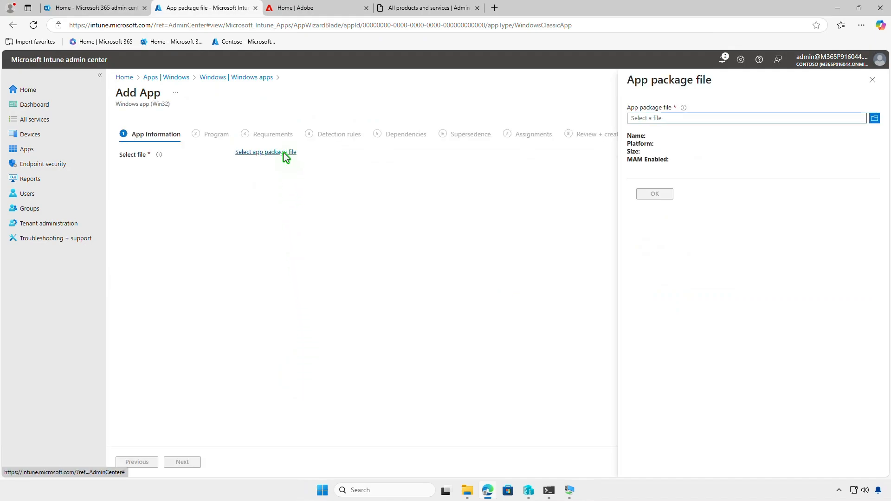
click(725, 118)
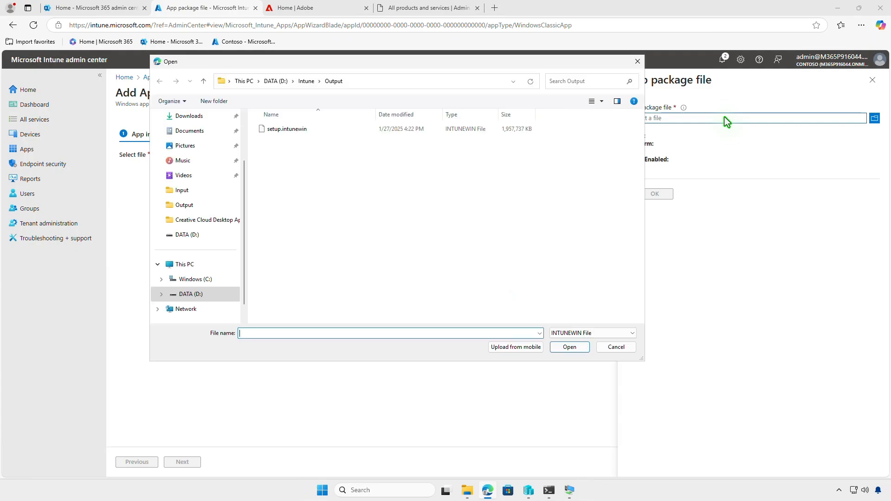
click(333, 129)
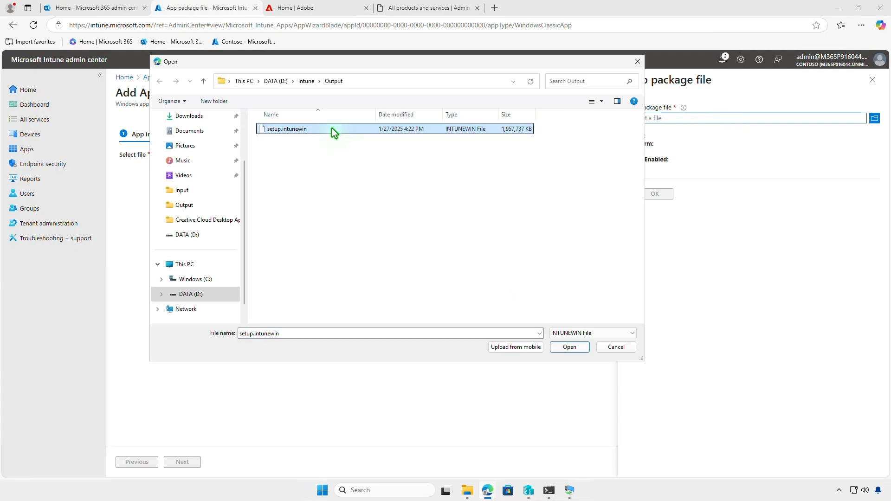
click(576, 347)
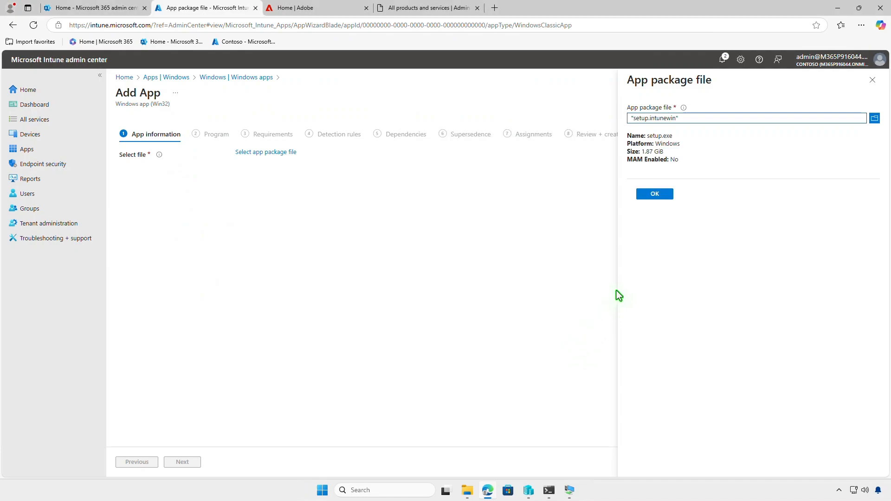
click(665, 197)
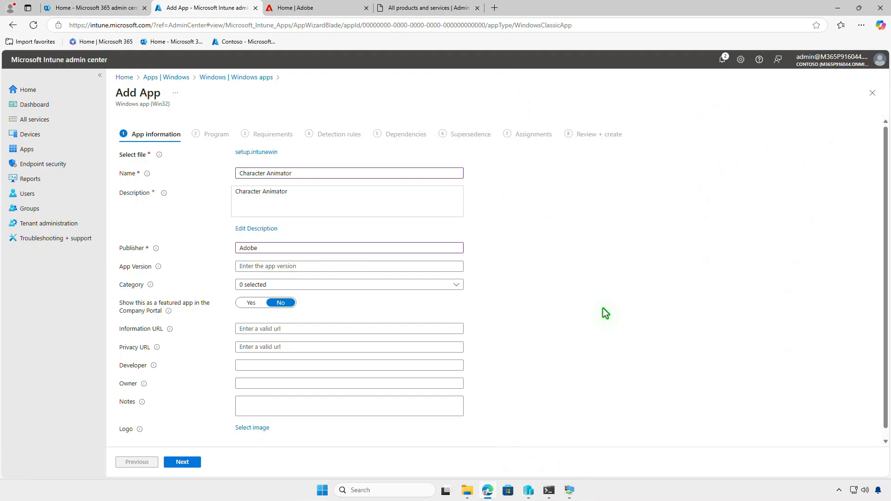
Skip the logo, set the install command to setup.exe --silent and a quiet msiexec.exe /x uninstall command, and continue to the requirements.
click(267, 429)
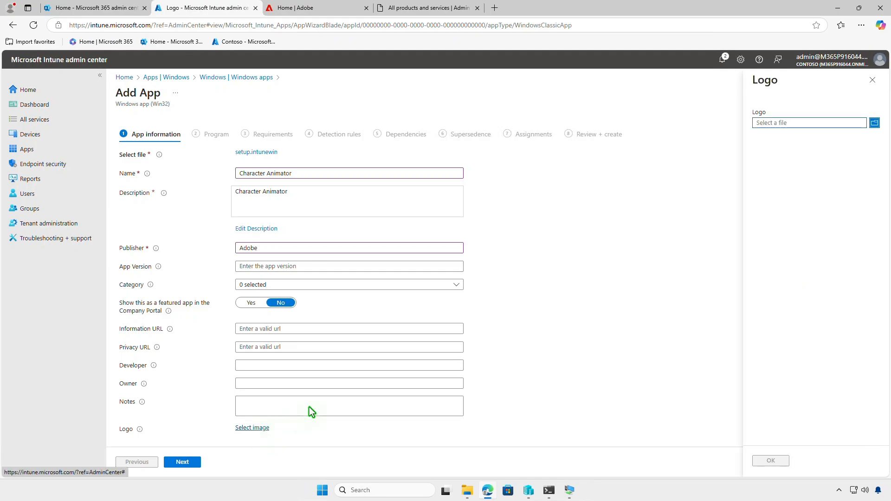
click(873, 86)
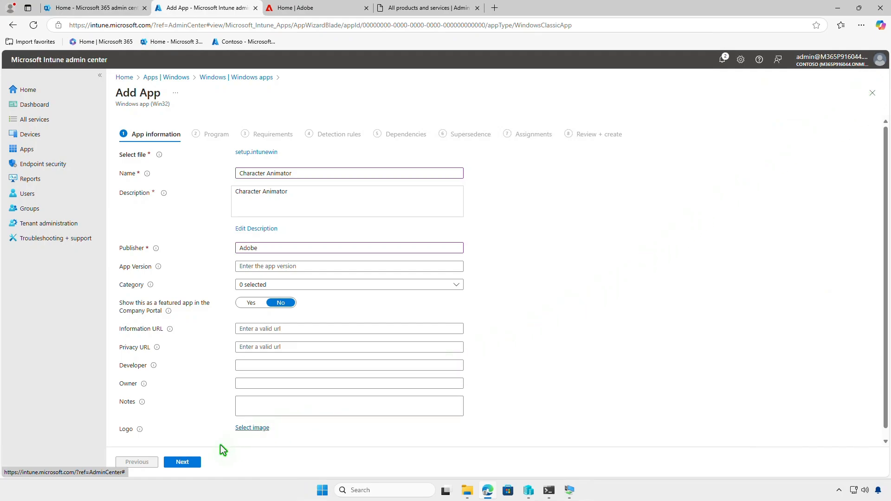
click(197, 462)
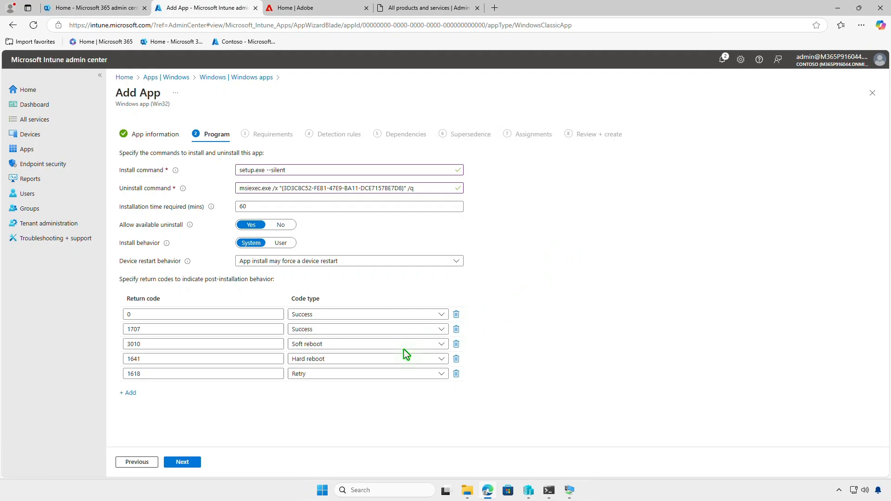
click(183, 462)
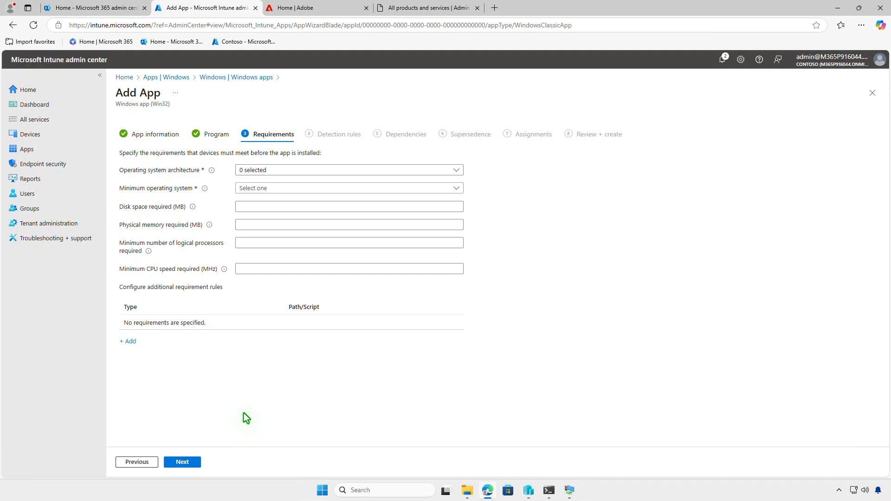
Require 64-bit architecture and Windows 10 1607 as the minimum operating system, and continue to the detection rules.
click(324, 170)
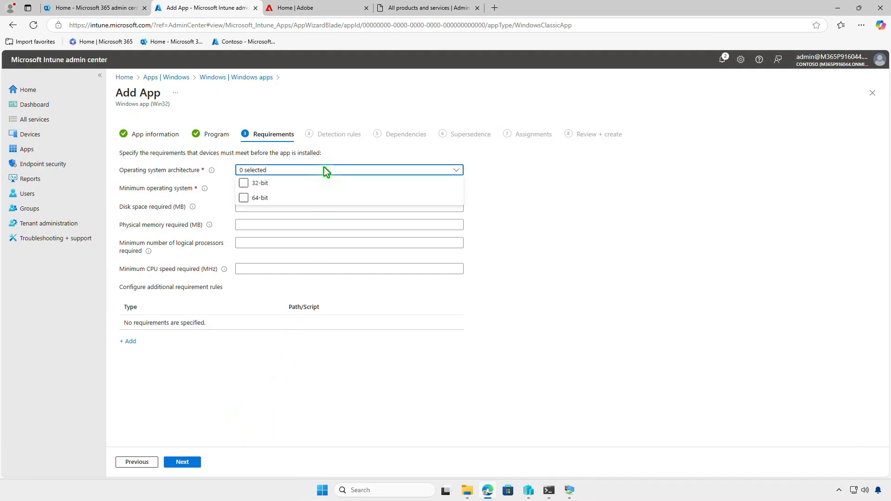
click(261, 198)
click(218, 194)
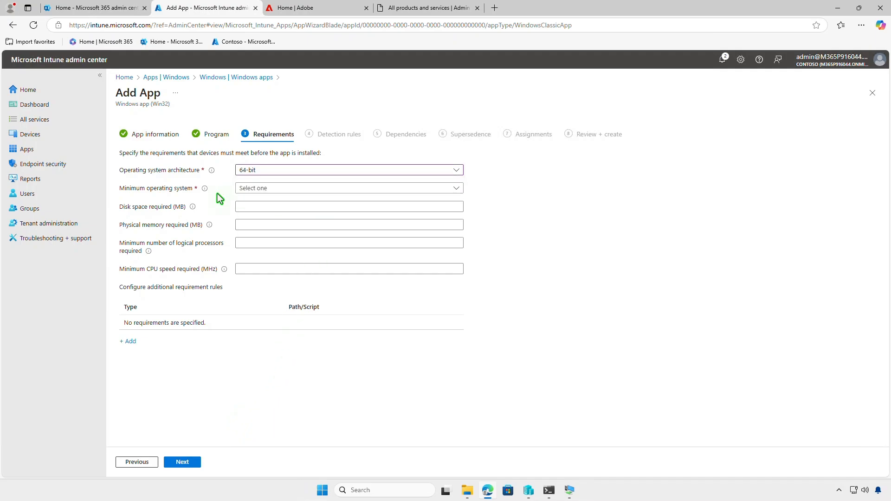
click(305, 188)
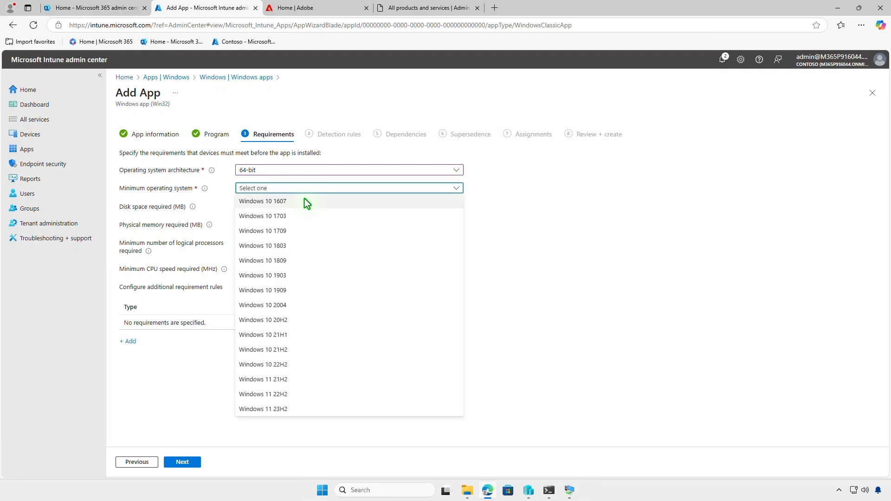
click(305, 200)
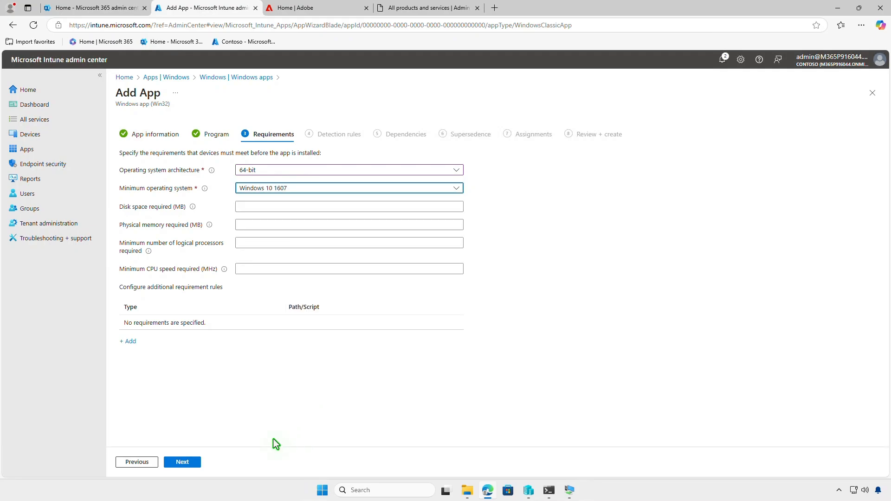
click(196, 463)
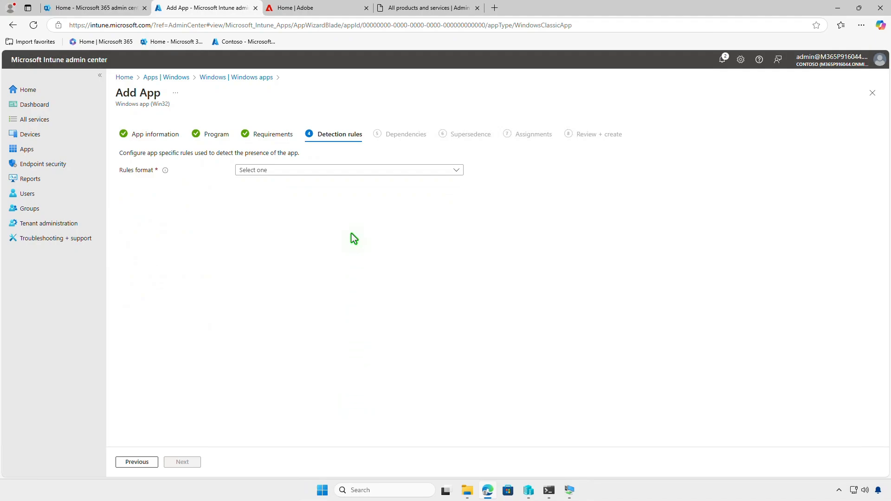
Manually configure an MSI detection rule with product code {3D3C8C52-FEB1-47E9-BA11-DCE7157BE7D8}, and continue to the dependencies.
click(355, 168)
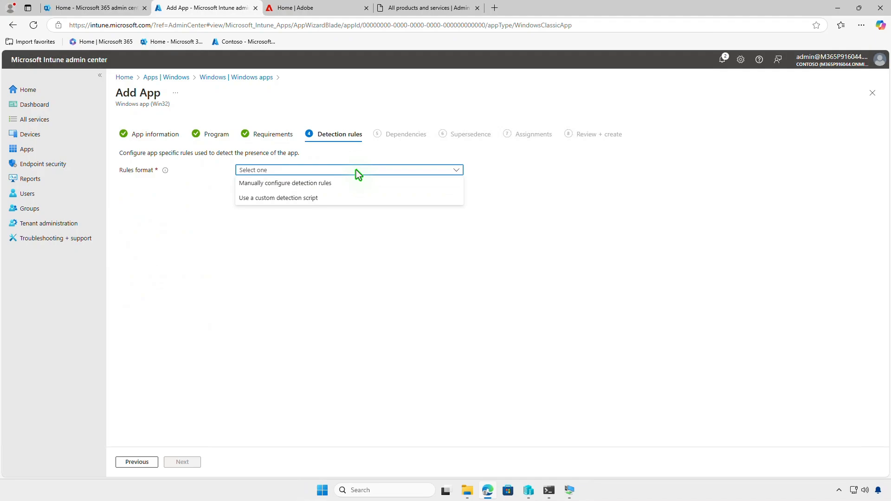
click(357, 183)
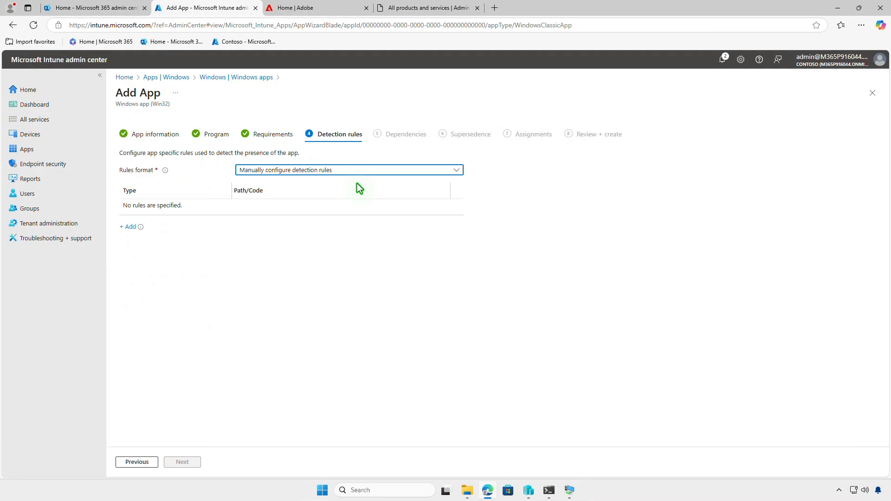
click(125, 227)
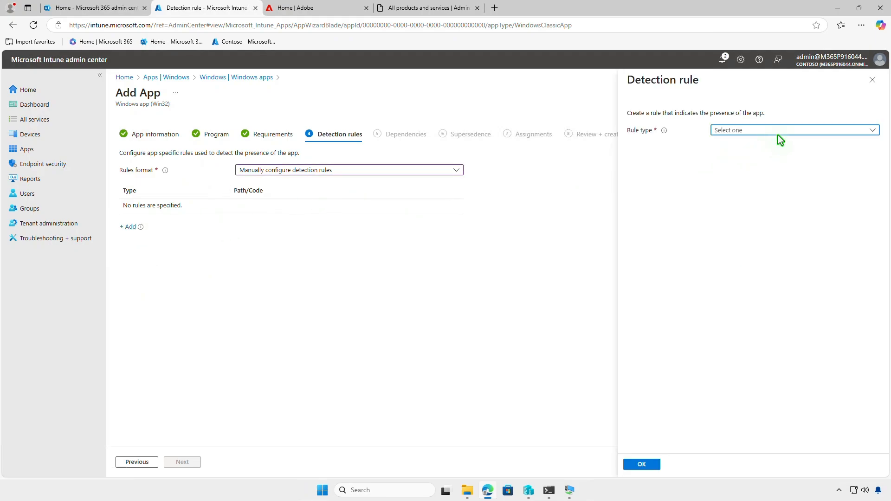
click(791, 130)
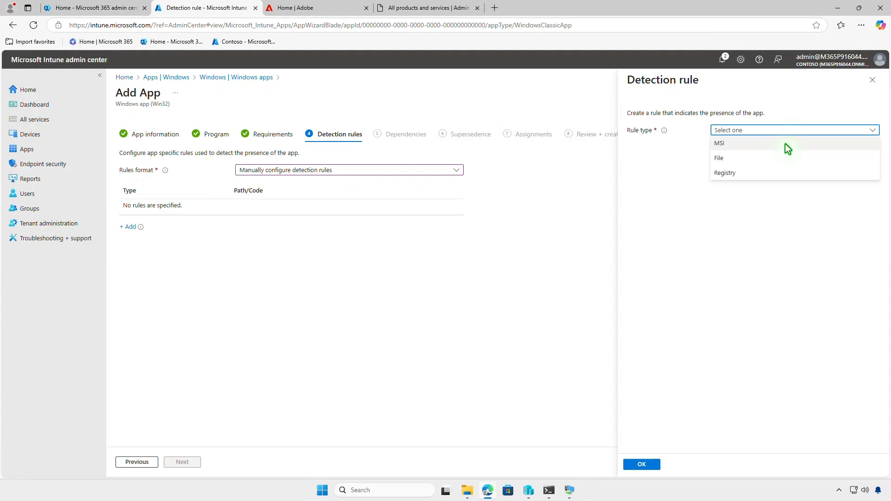
click(786, 144)
click(824, 158)
text({3D3C8C52-FEB1-47E9-BA11-DCE7157BE7D8})
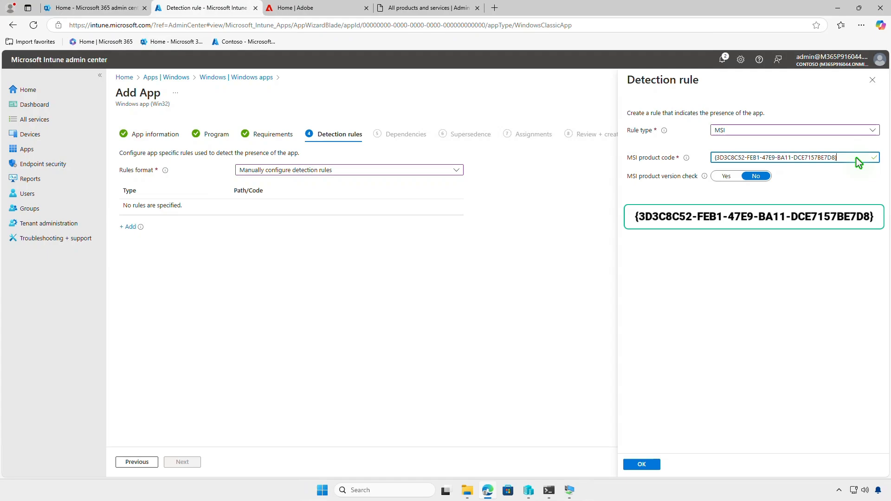
click(650, 465)
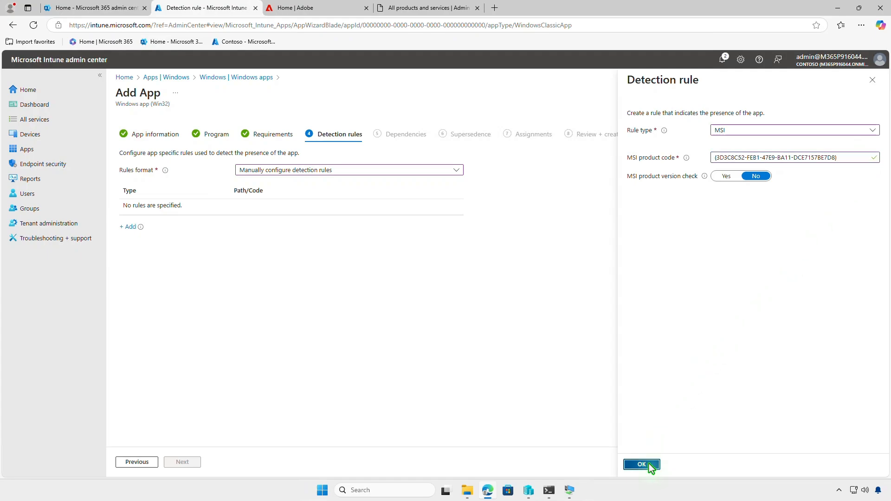
click(189, 462)
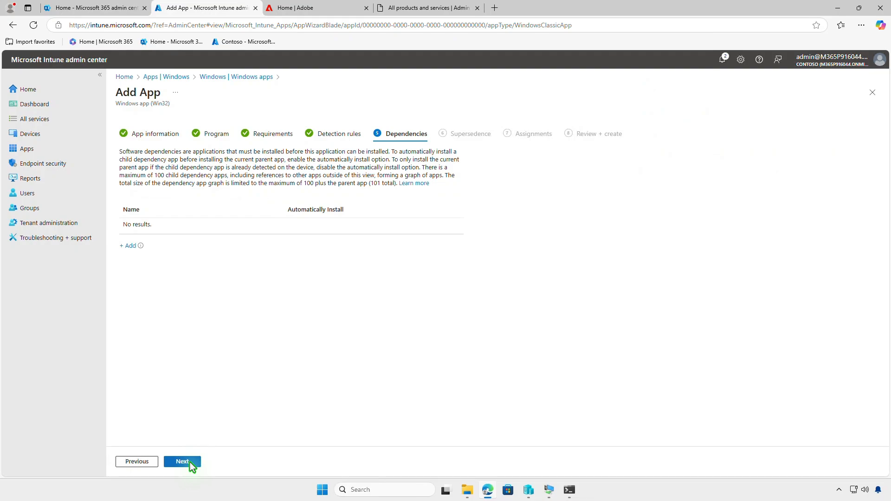
Skip dependencies and supersedence, and assign the app as required to the Test_Devices group.
click(190, 463)
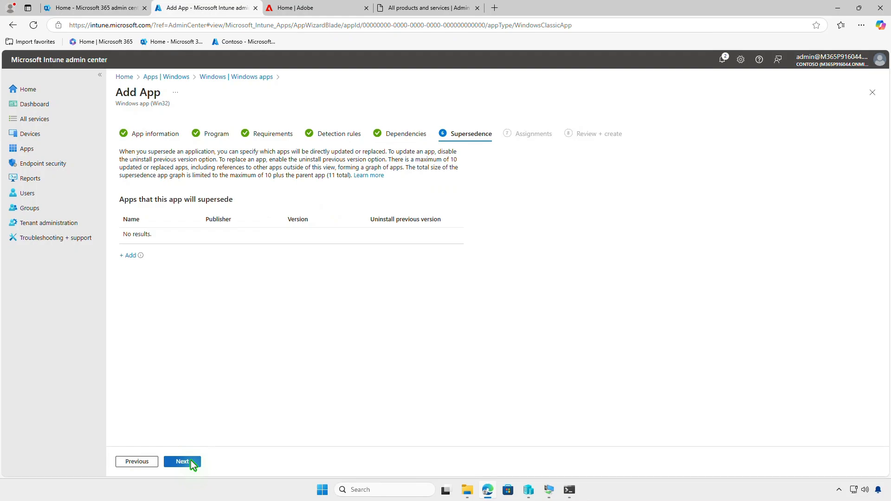
click(191, 462)
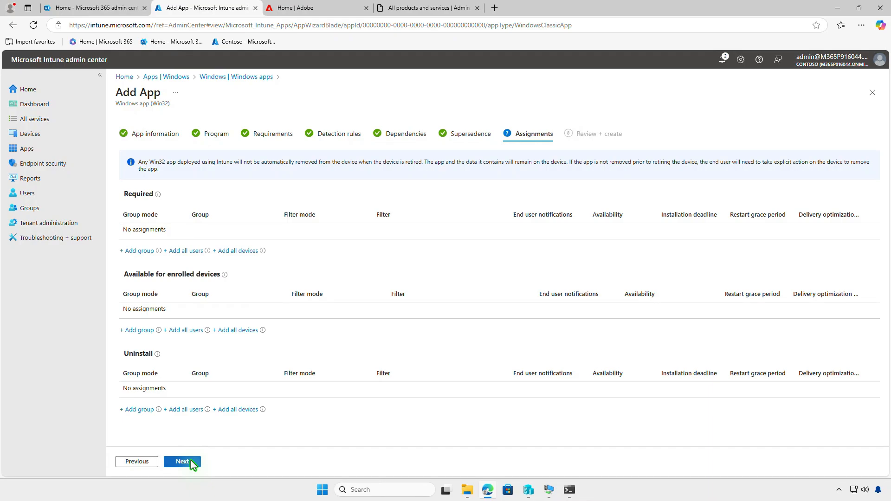
click(149, 253)
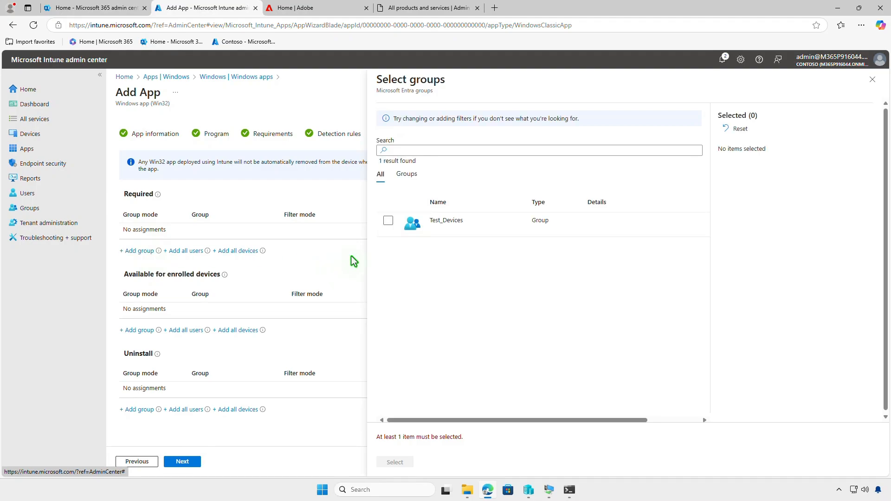
click(388, 222)
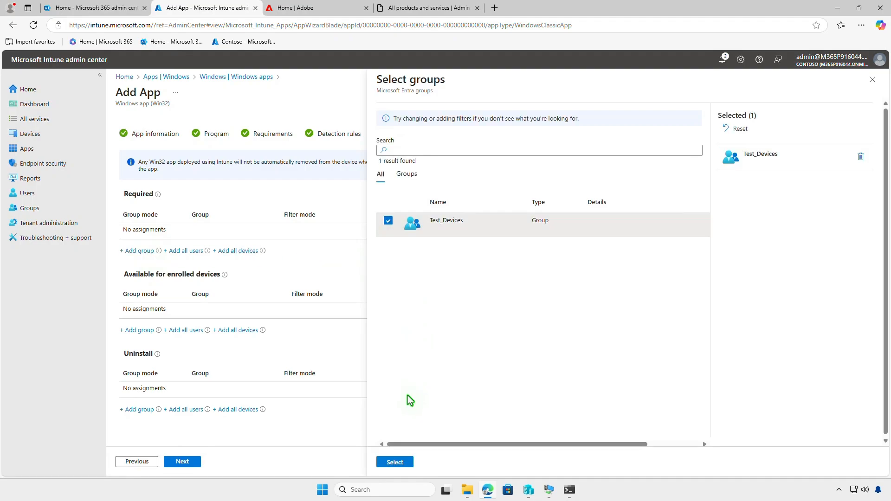
click(402, 462)
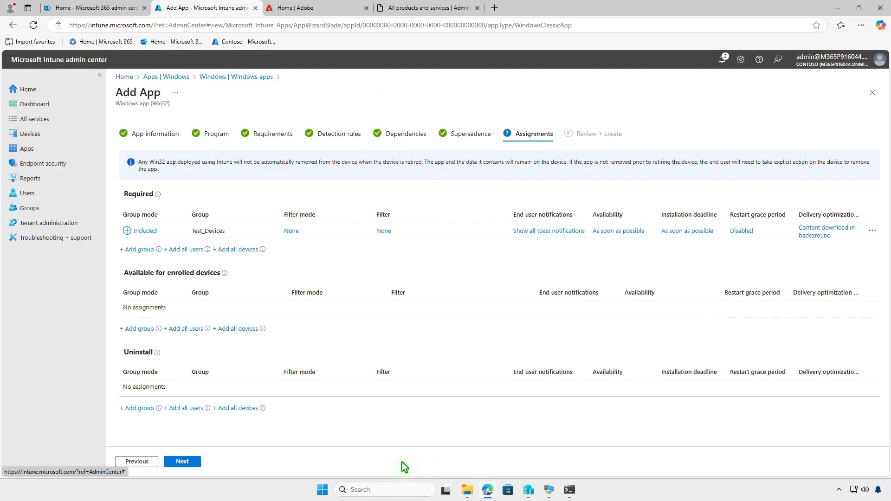
Keep the default Test_Devices assignment settings, create the Character Animator app, and check the upload notifications.
click(540, 232)
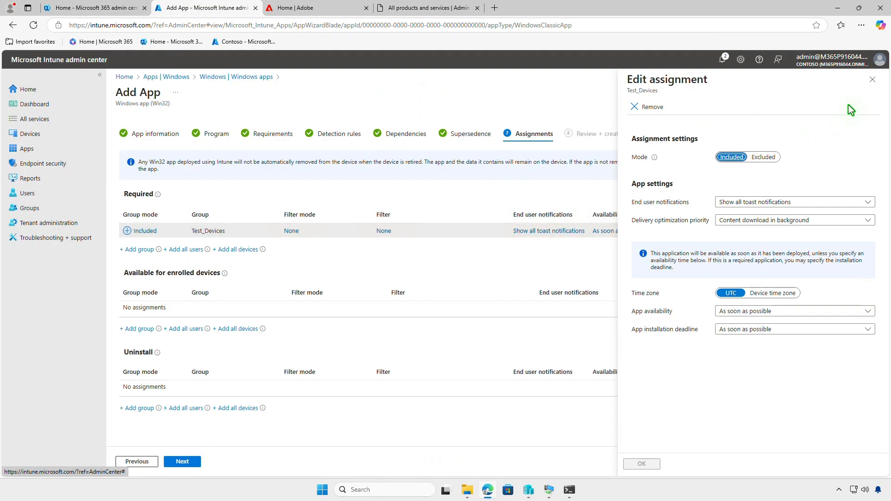
click(872, 80)
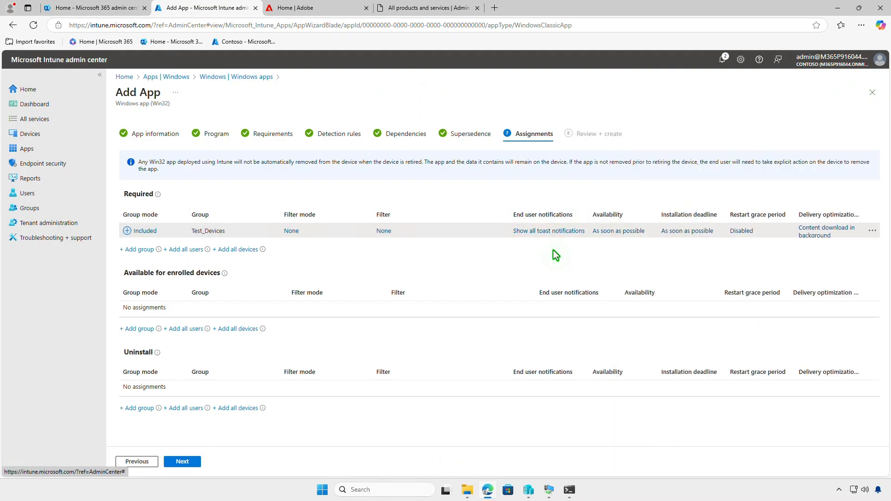
click(193, 462)
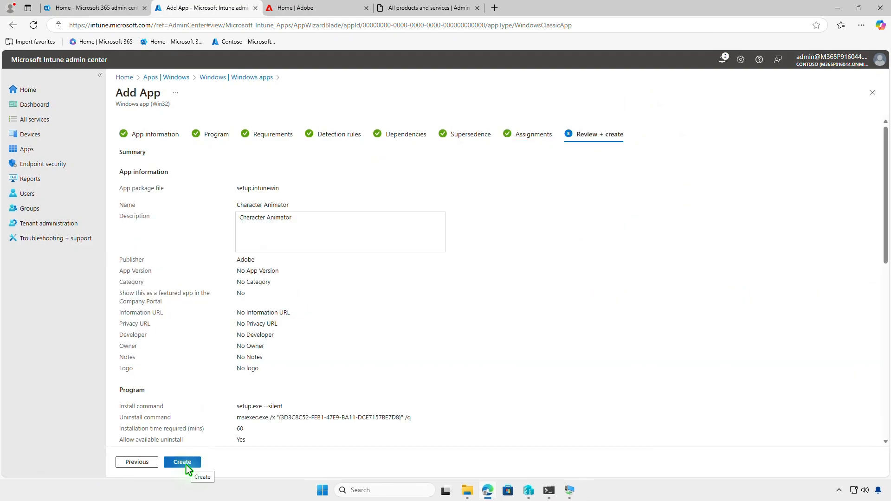
click(185, 465)
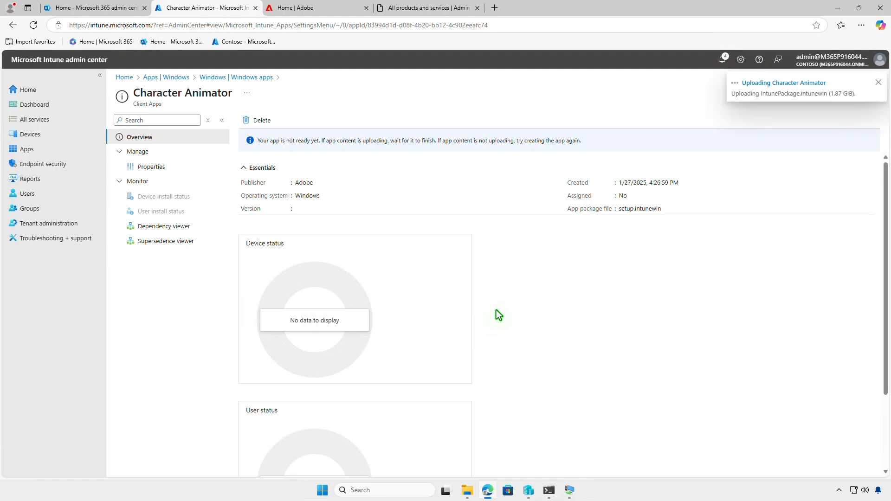
click(722, 60)
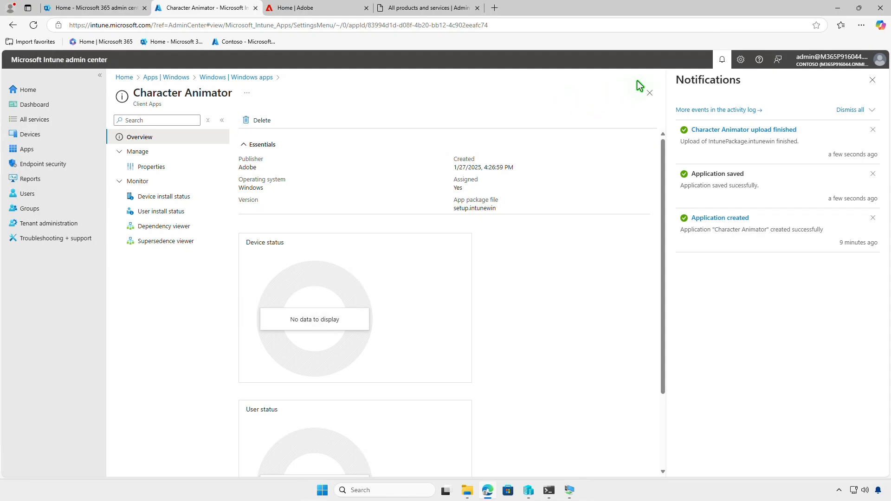
Switch to the NOR-PC-001 virtual machine and sync the device from the Contoso connection info under Access work or school.
click(836, 10)
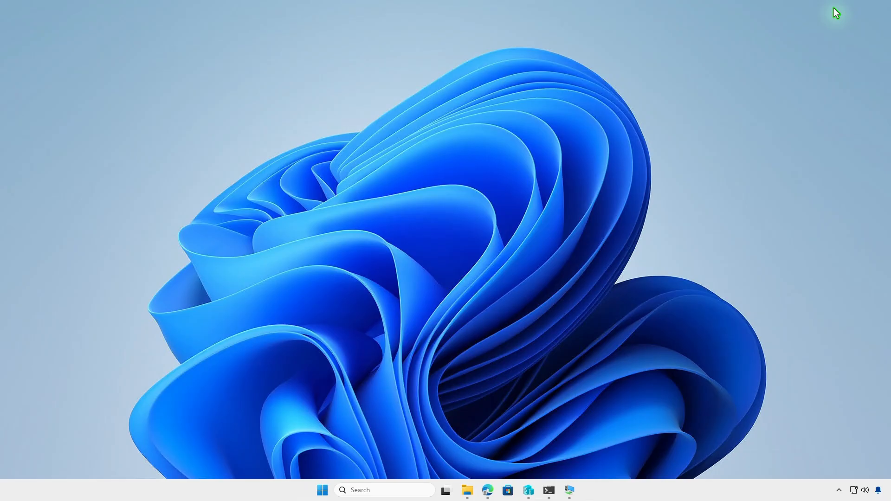
click(572, 492)
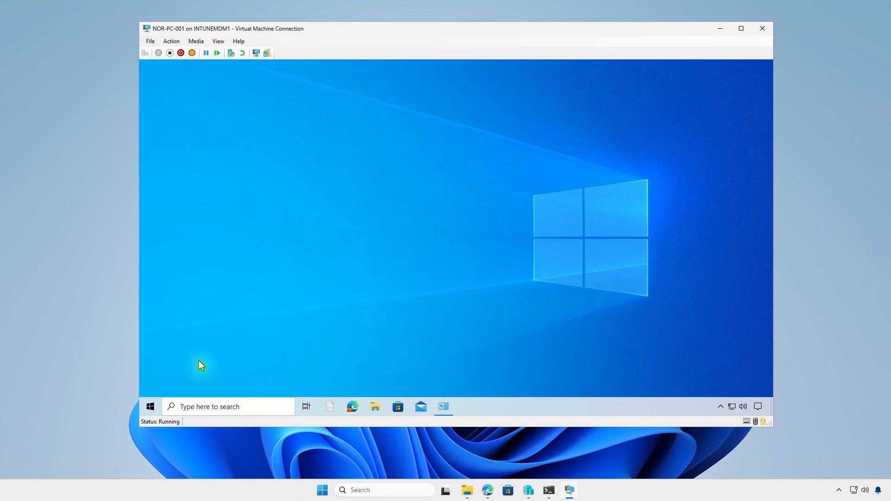
right_click(149, 404)
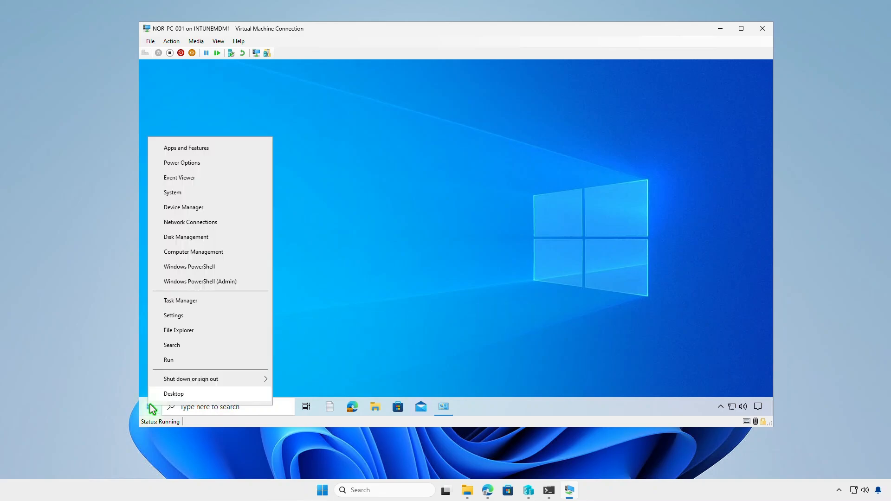
click(228, 318)
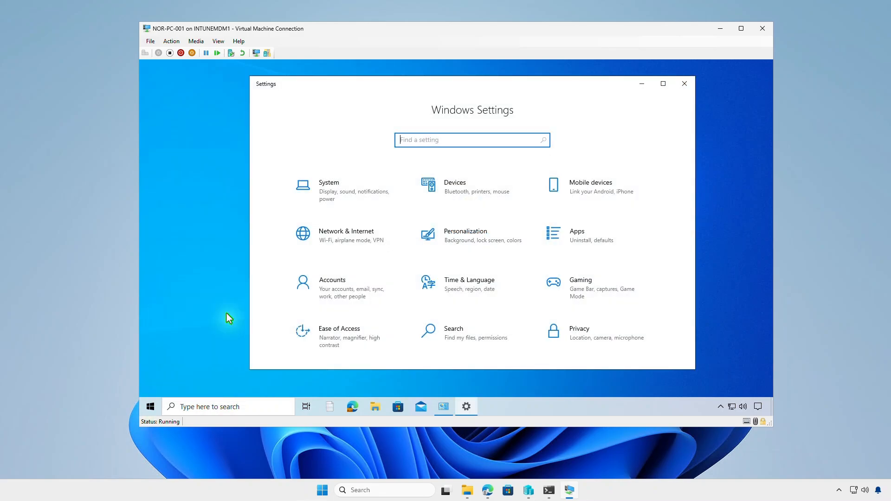
click(379, 296)
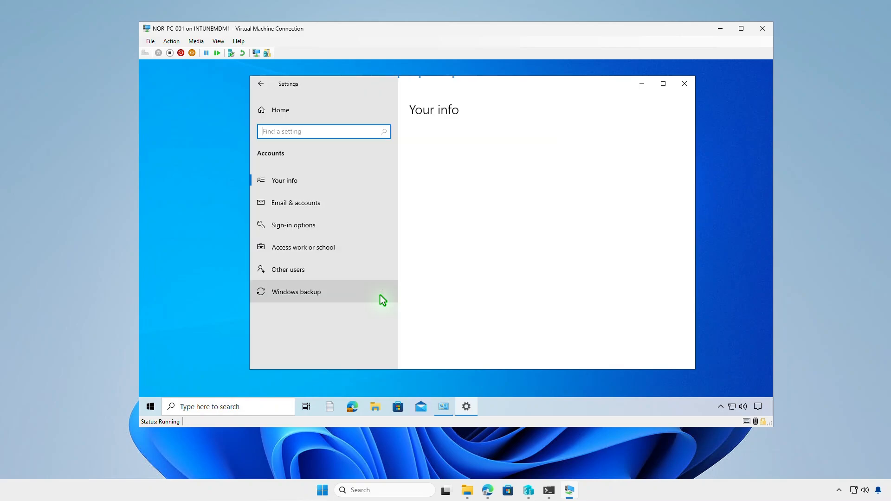
click(376, 249)
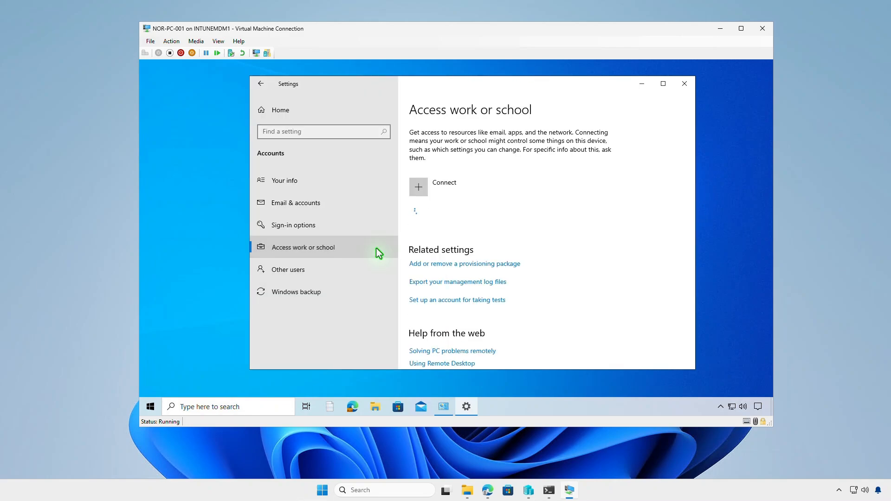
click(503, 215)
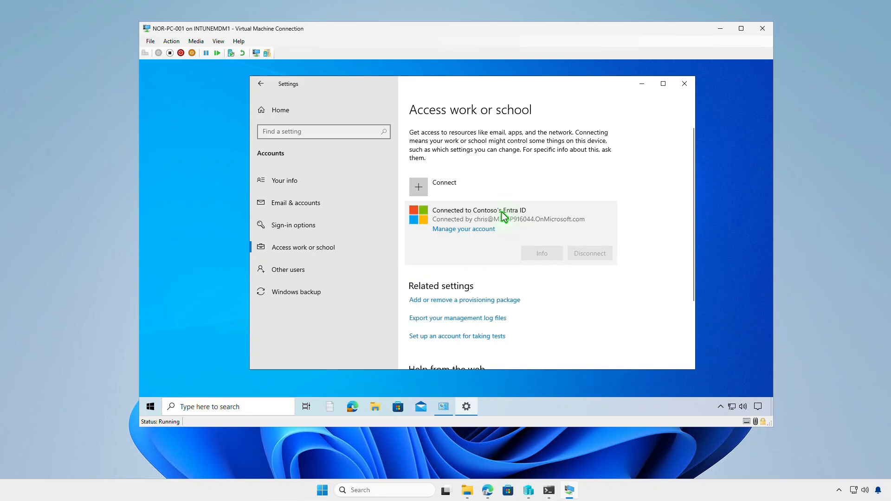
click(542, 254)
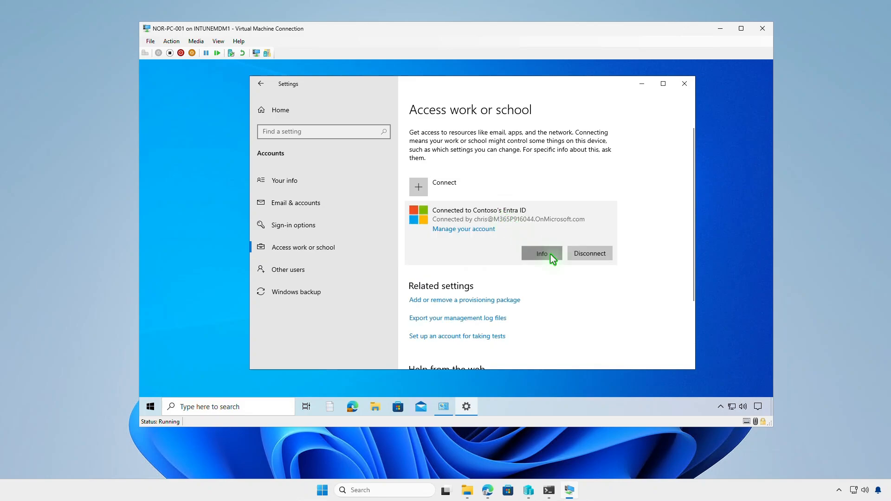
scroll(551, 254, down, 4)
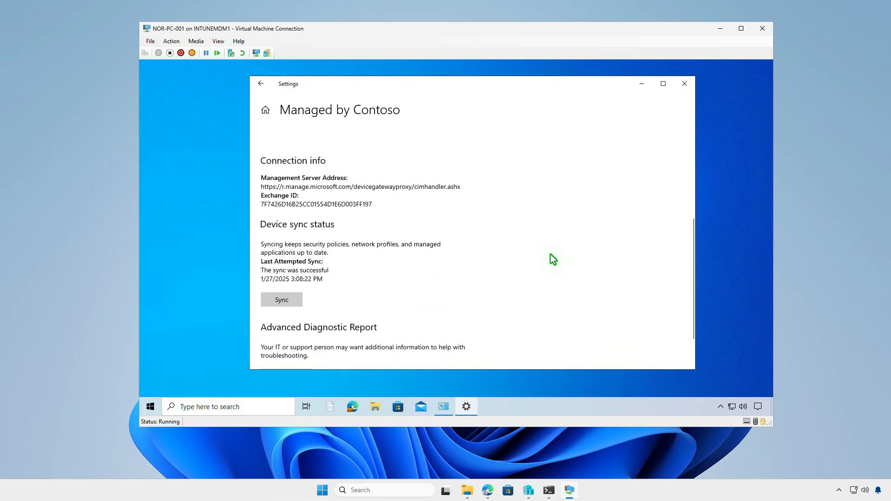
click(295, 303)
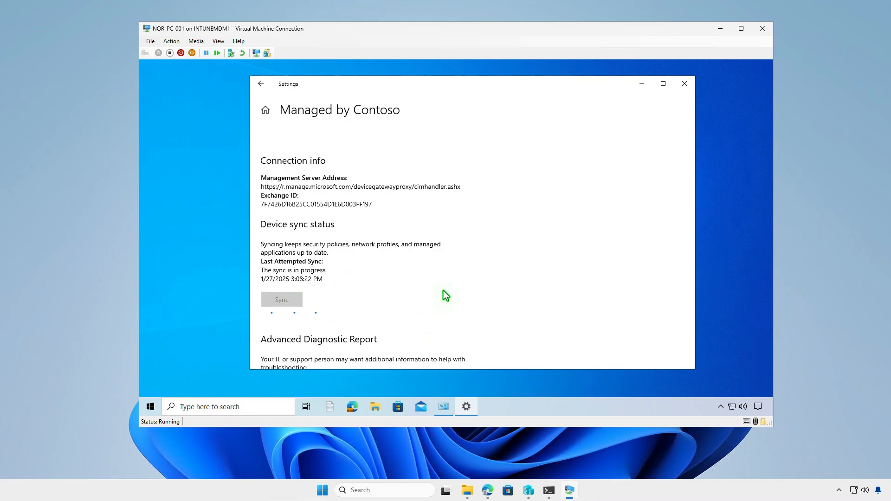
click(644, 85)
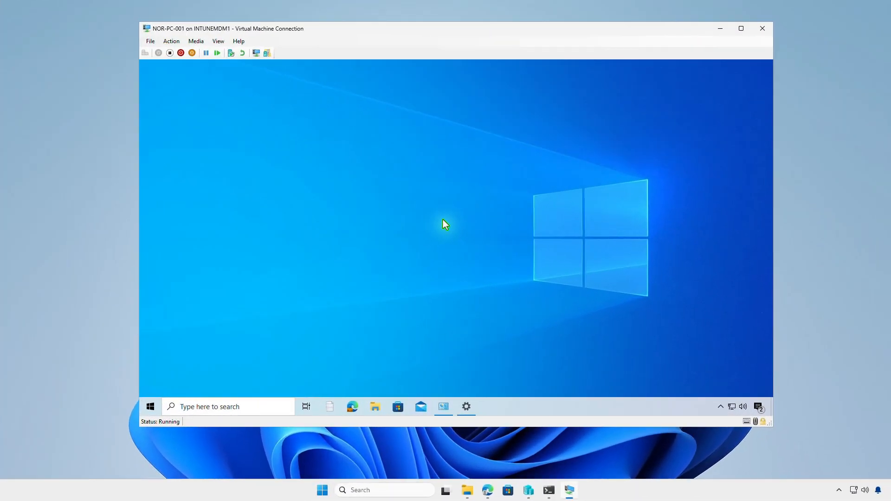
Check the virtual machine's notifications and refresh Programs and Features to verify the Adobe Character Animator 2025 installation.
click(758, 406)
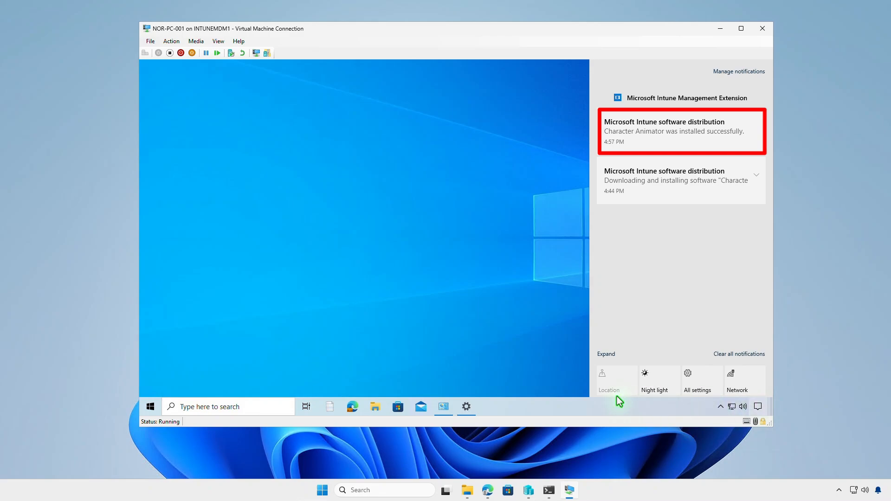
click(445, 408)
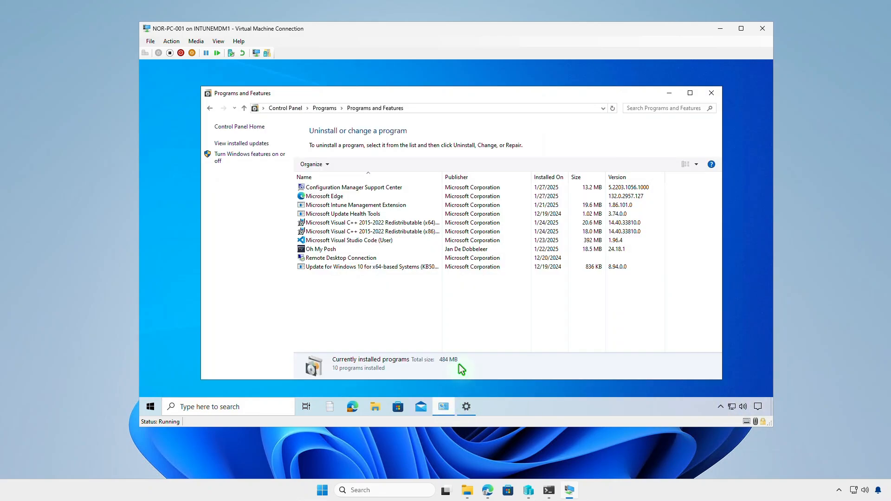
click(613, 108)
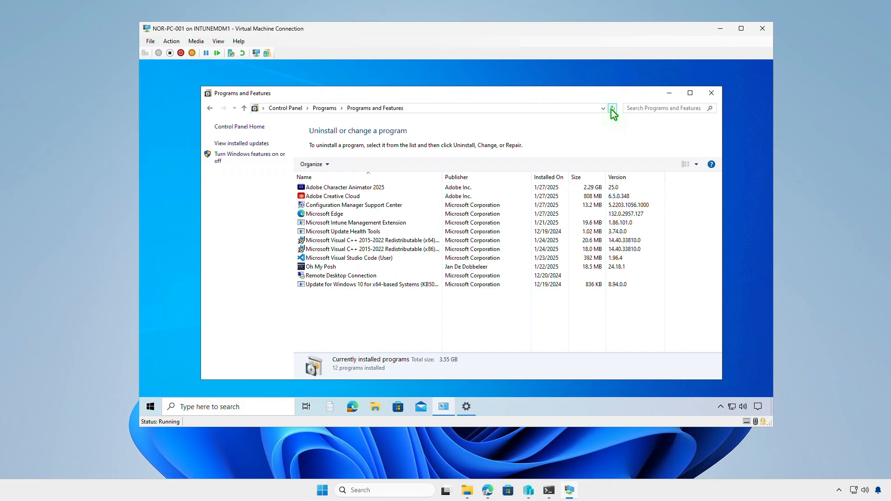
click(388, 189)
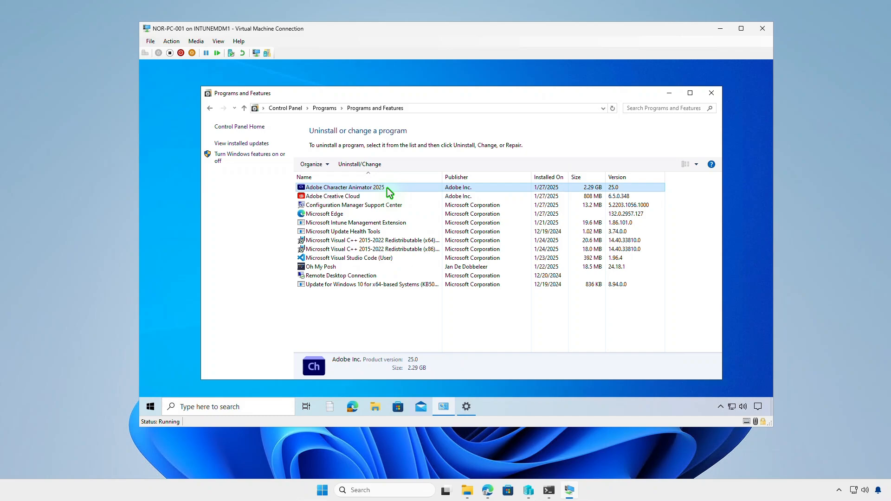
Switch back to the Intune admin center in Edge and reload the Character Animator app overview.
click(717, 29)
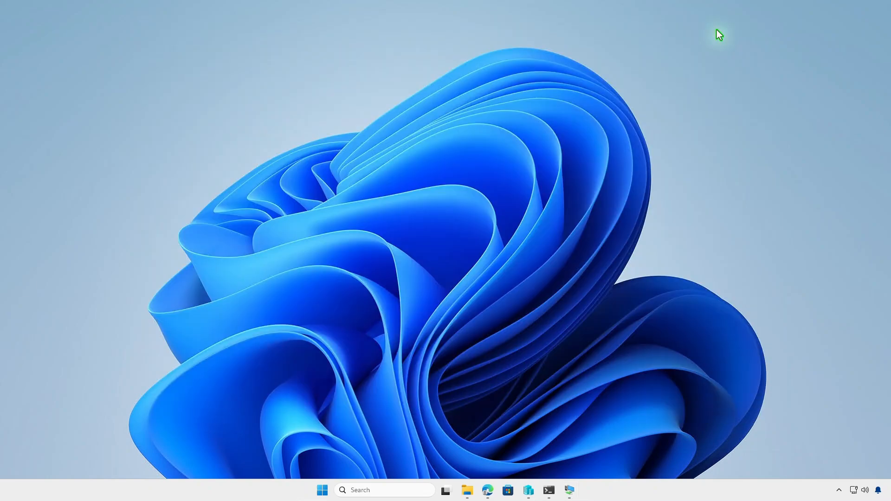
click(488, 490)
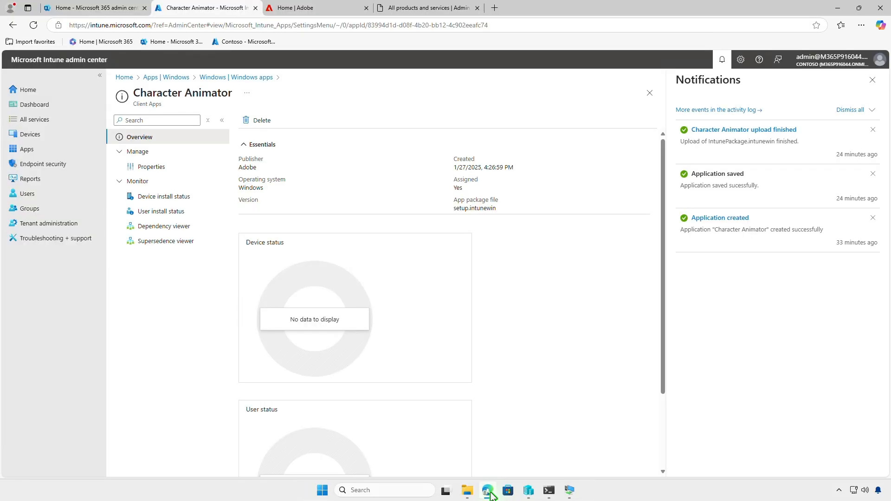
click(33, 25)
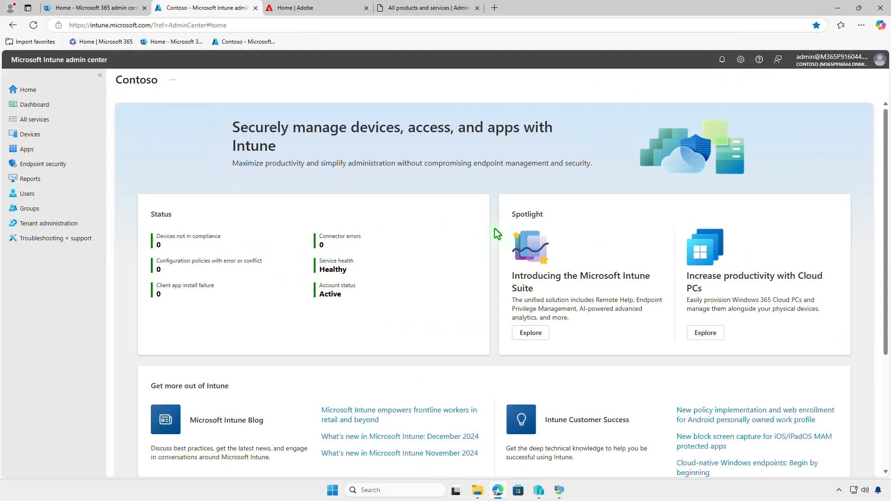
Open the Character Animator app from the Windows apps list and go to the assignments in its properties.
click(71, 151)
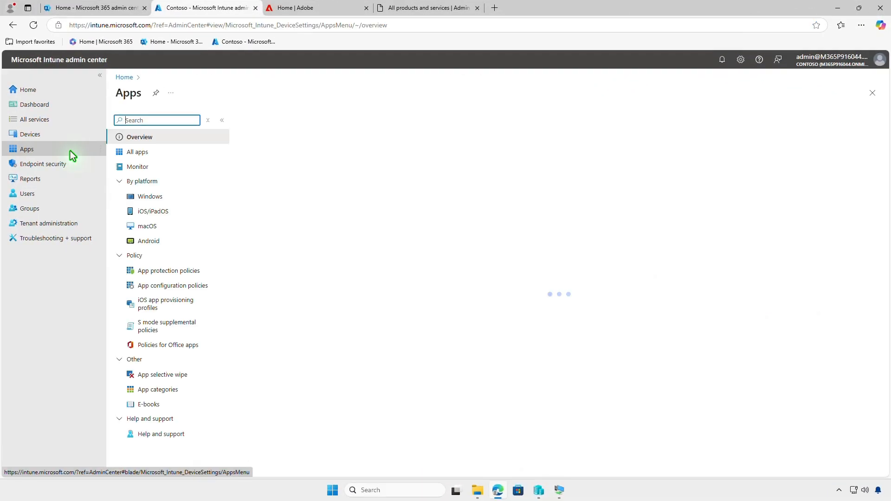
click(187, 201)
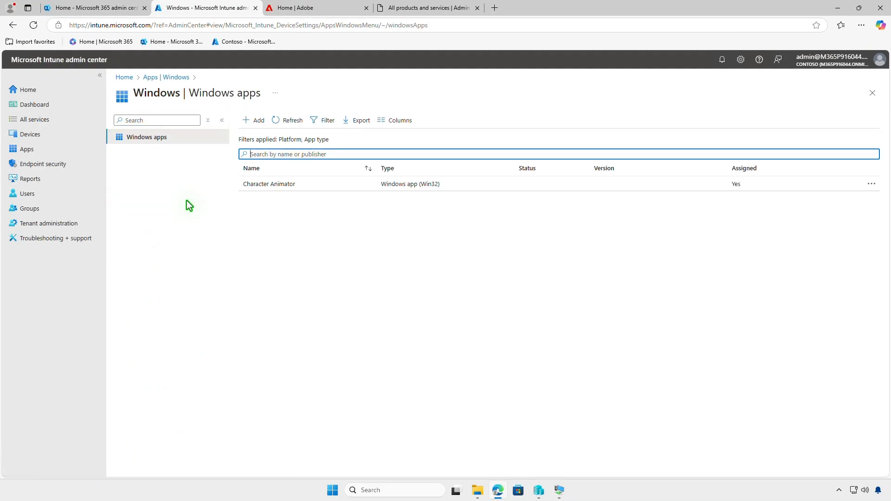
click(311, 188)
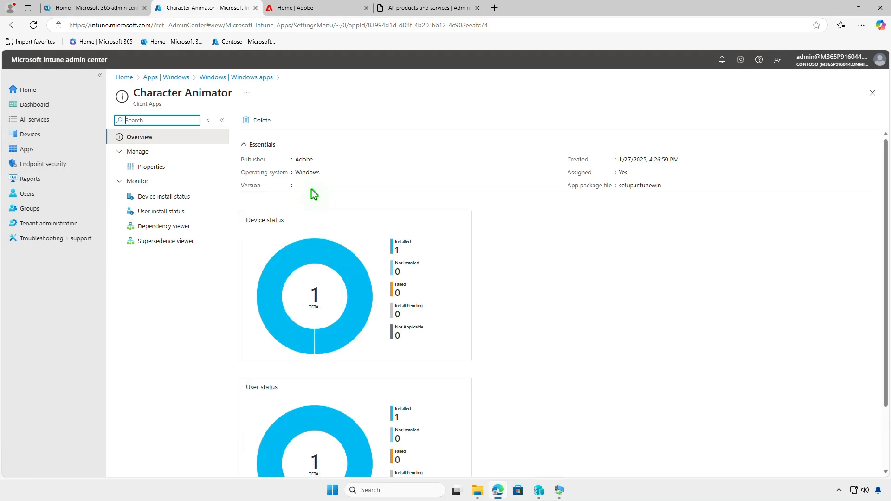
click(174, 167)
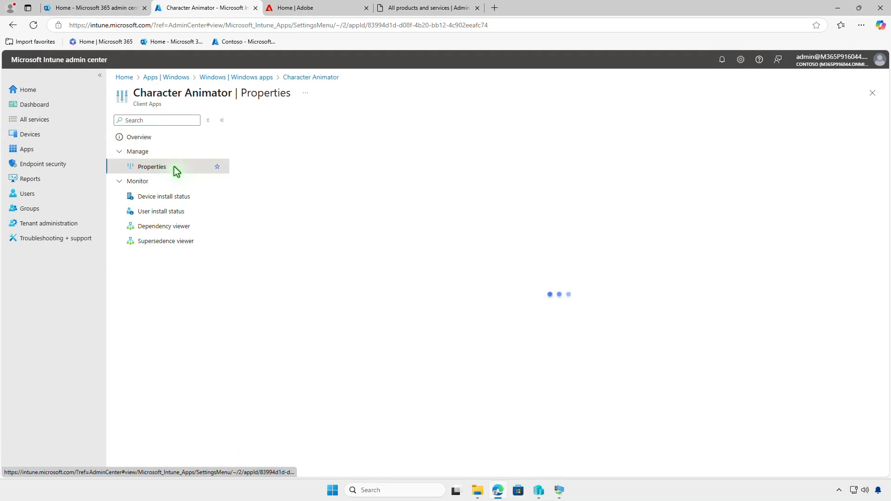
scroll(472, 272, down, 10)
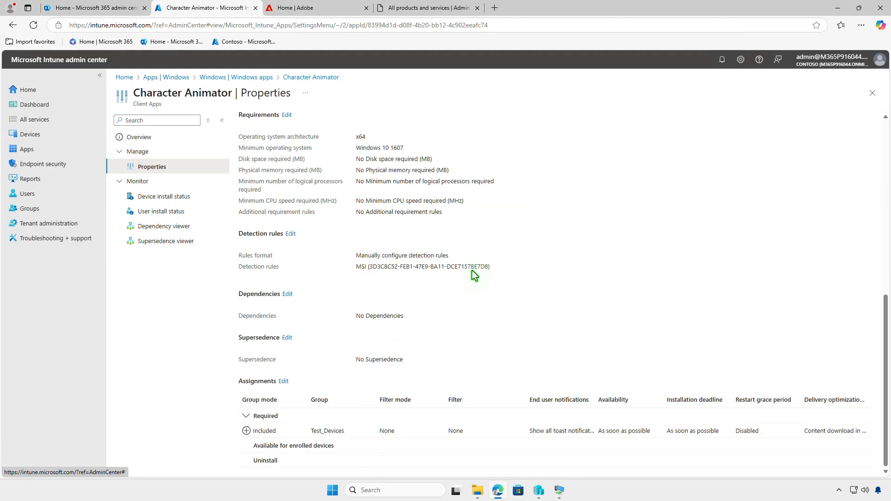
Edit the Character Animator app's assignments and delete the Test_Devices group from the Required assignments.
click(284, 381)
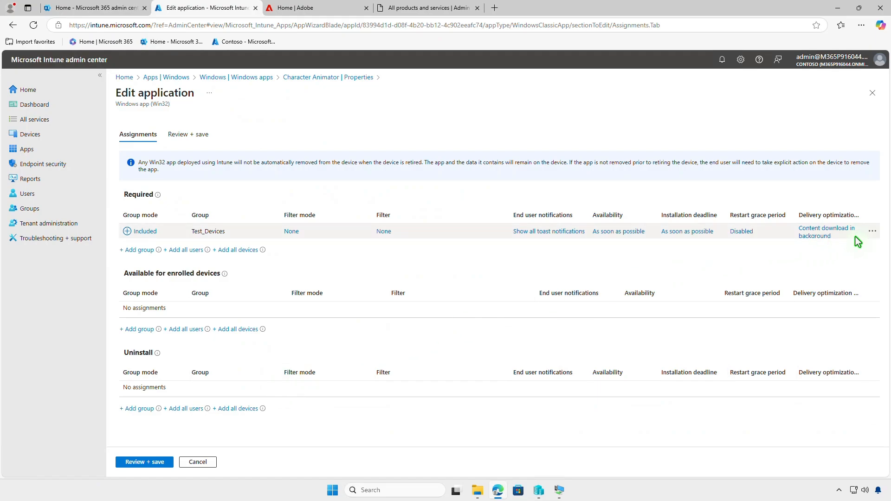
click(872, 234)
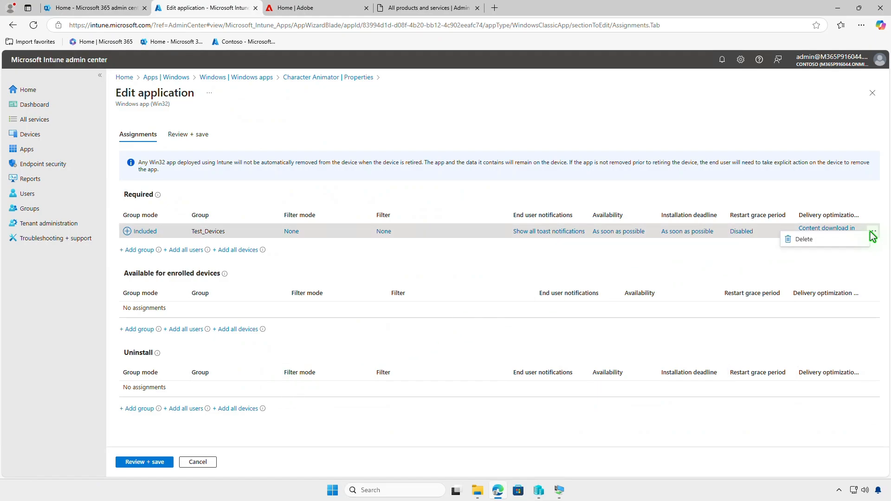
click(845, 241)
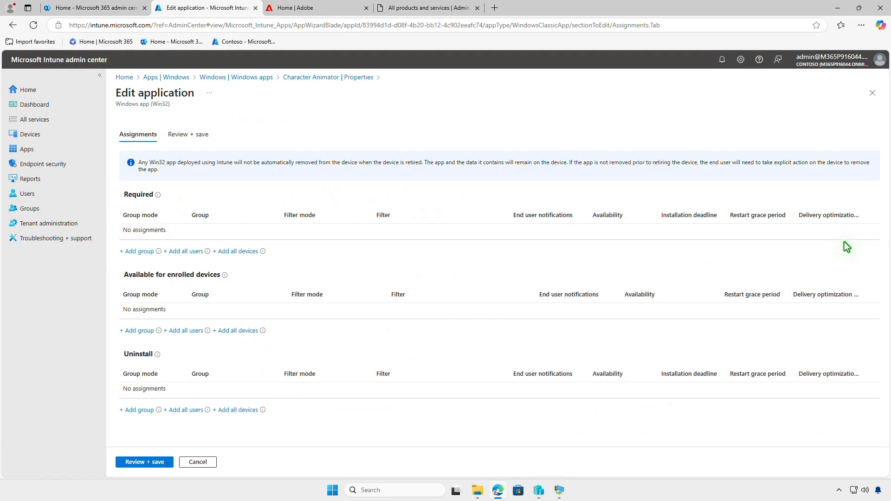
Add the Test_Devices group to the Uninstall assignments and save the edited application.
click(143, 411)
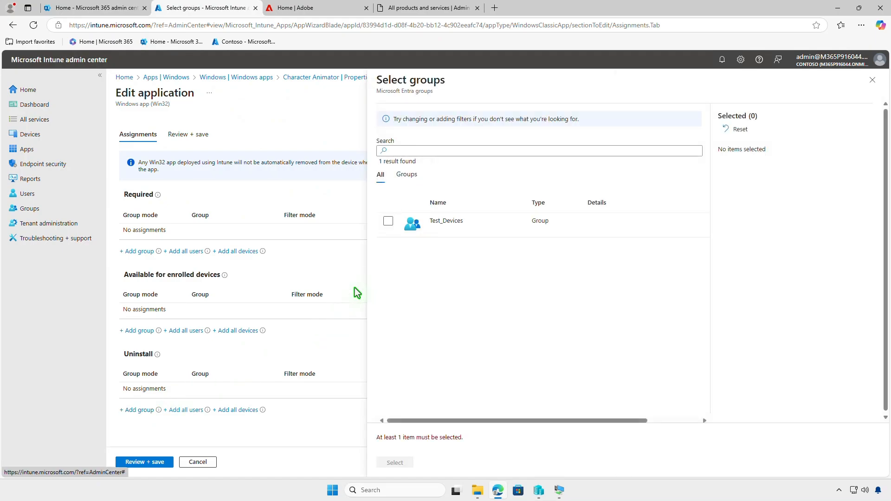
click(388, 222)
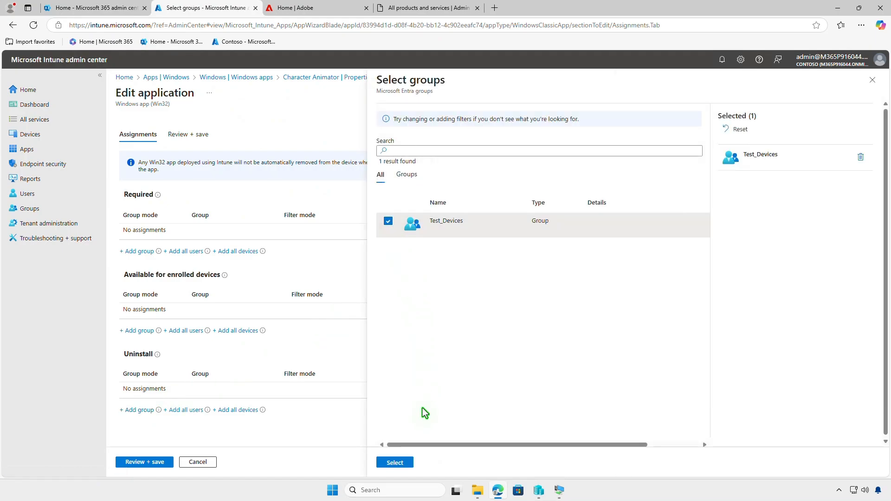
click(405, 462)
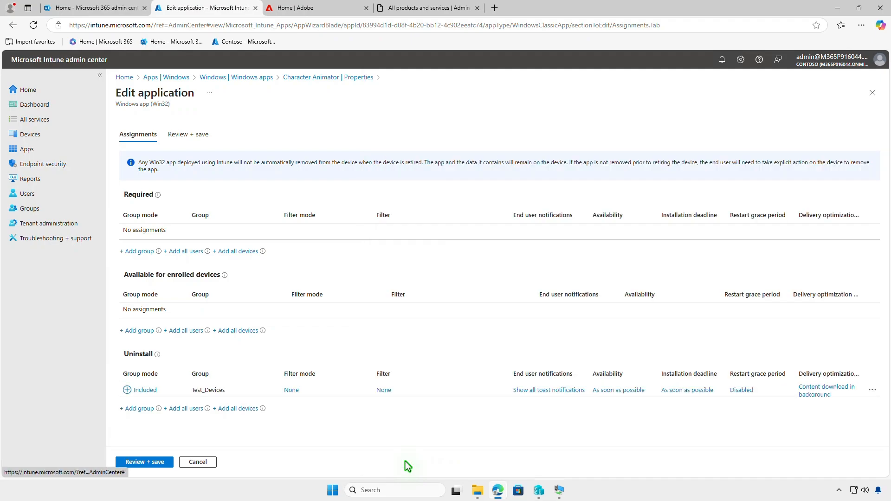
click(159, 462)
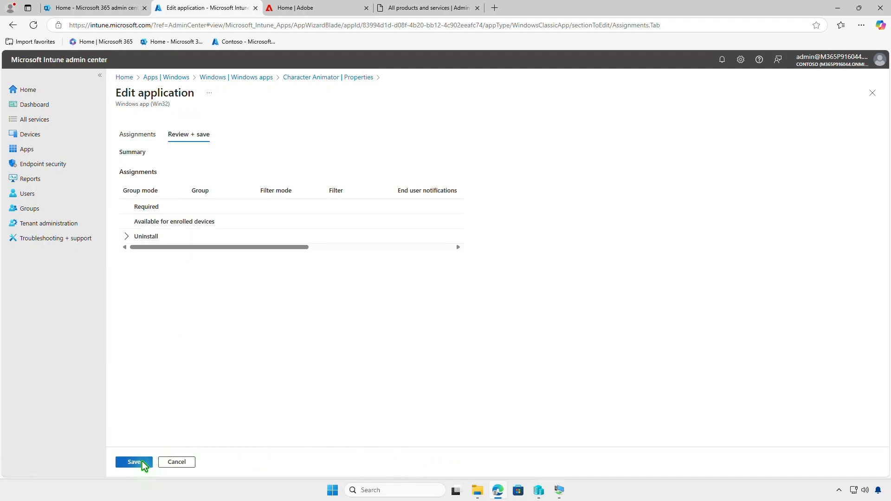
click(140, 462)
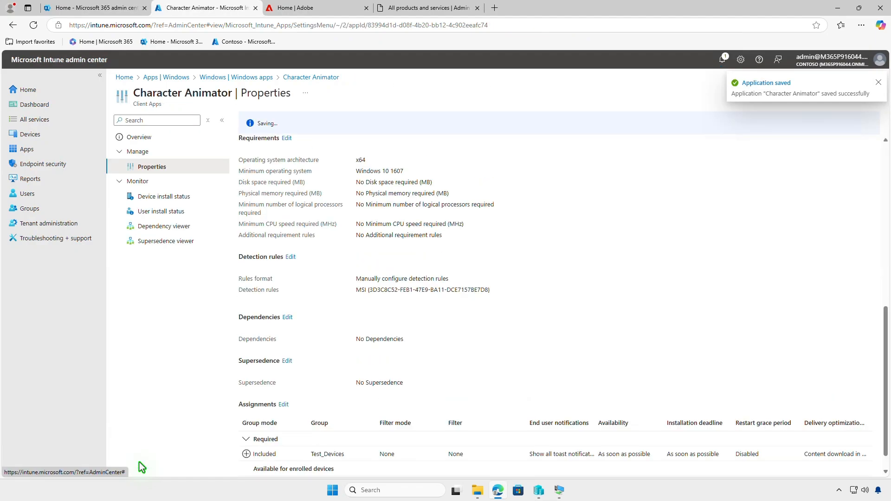